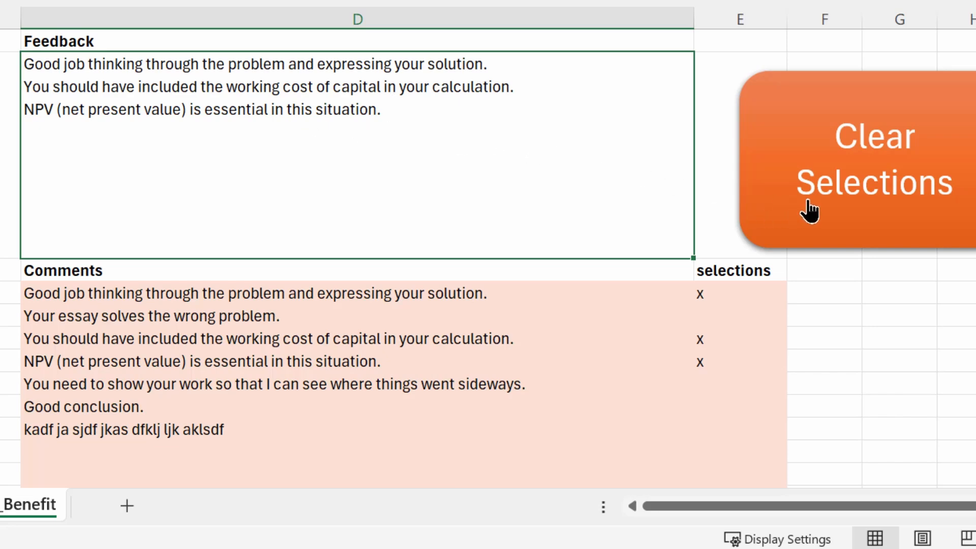
Run Clear Selections, mark the capital cost and show-your-work comments with x, then clear again
left_click(871, 205)
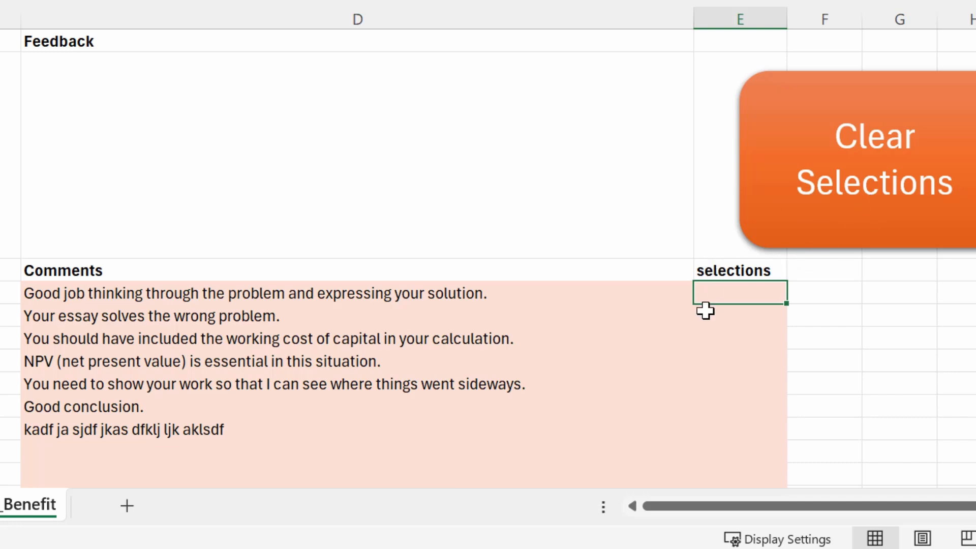
type("x")
left_click(744, 340)
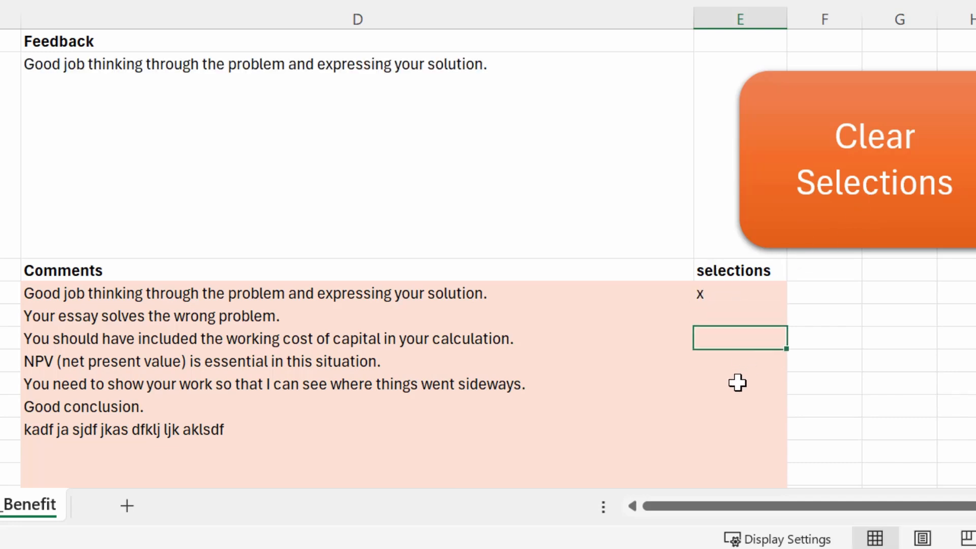
type("x")
left_click(737, 384)
type("x")
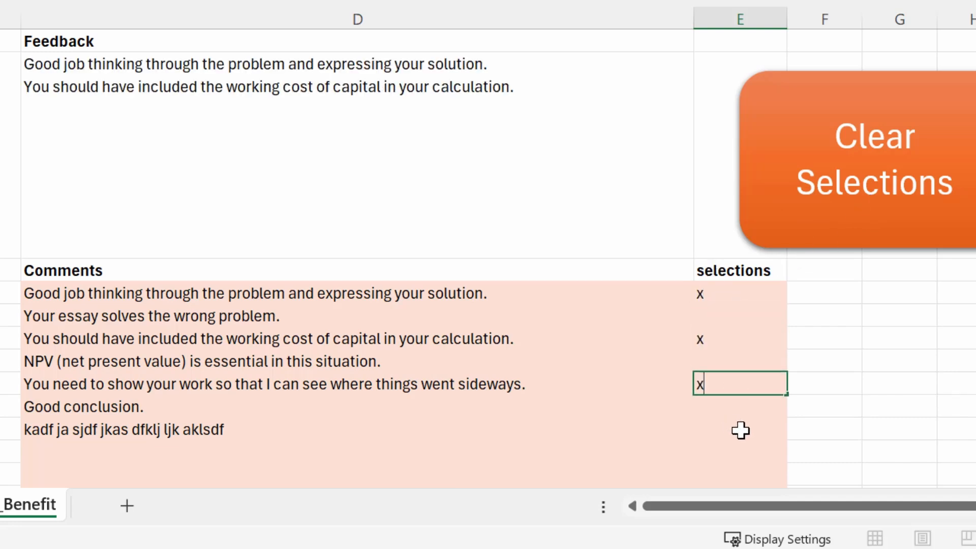
left_click(896, 218)
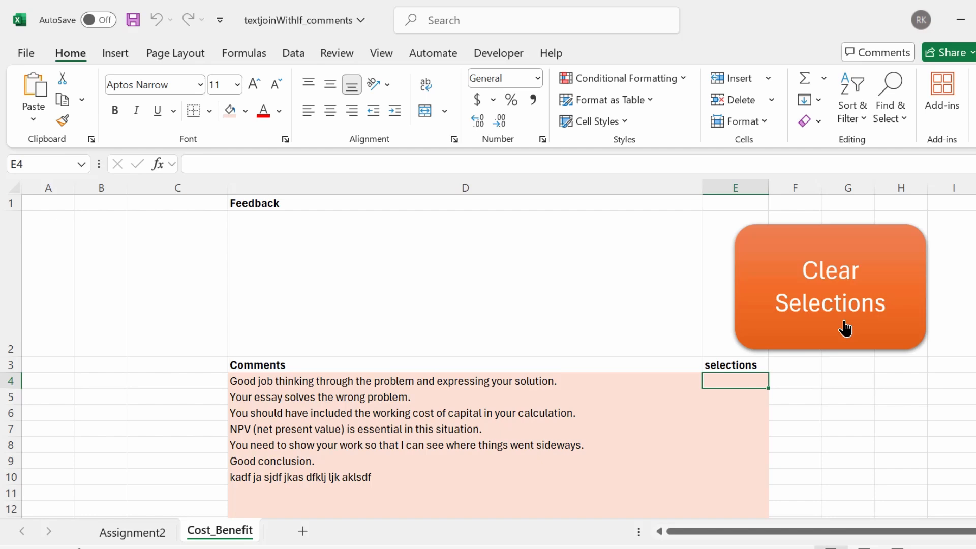
Create a new blank workbook, Book3, from File > New
left_click(31, 56)
left_click(53, 132)
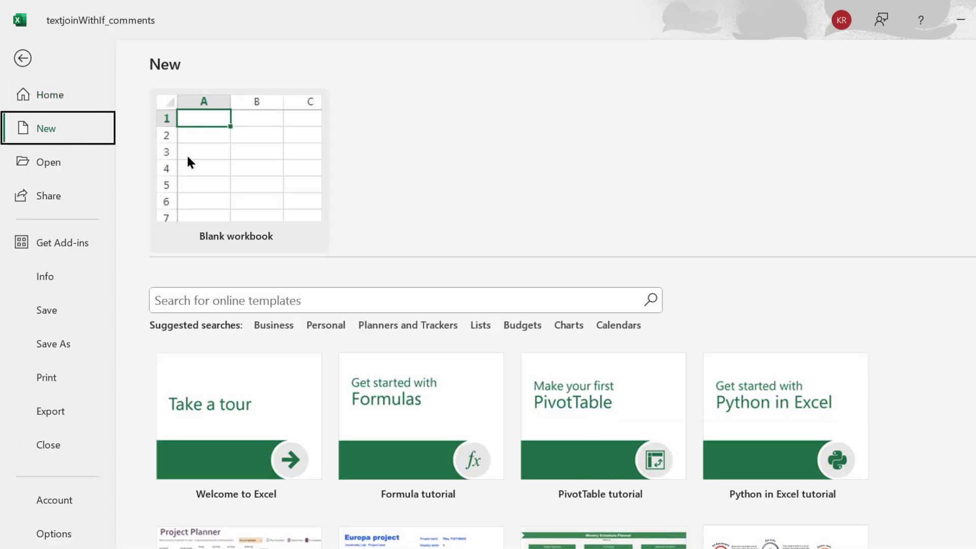
left_click(212, 159)
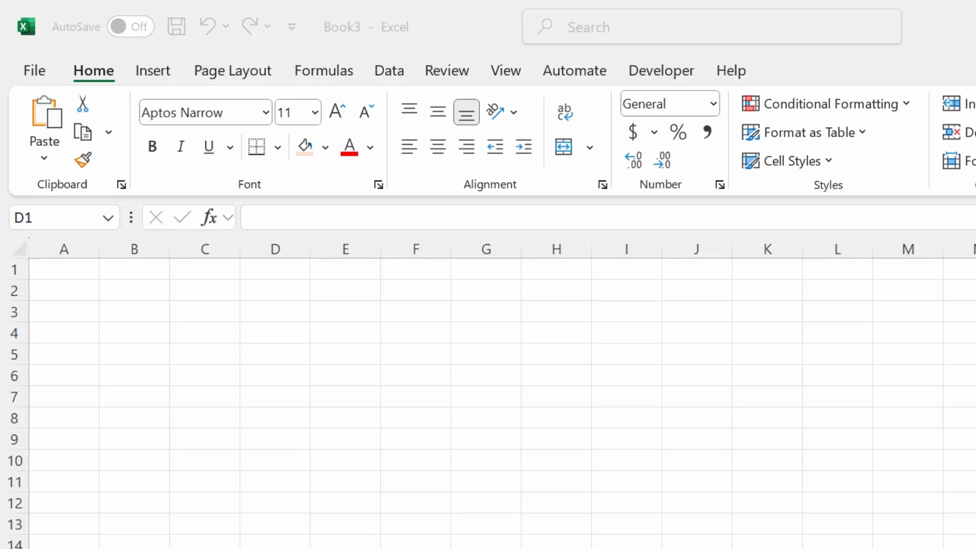
Type a bold Feedback heading in D1 and widen column D for long comments
left_click(243, 262)
left_click(435, 356)
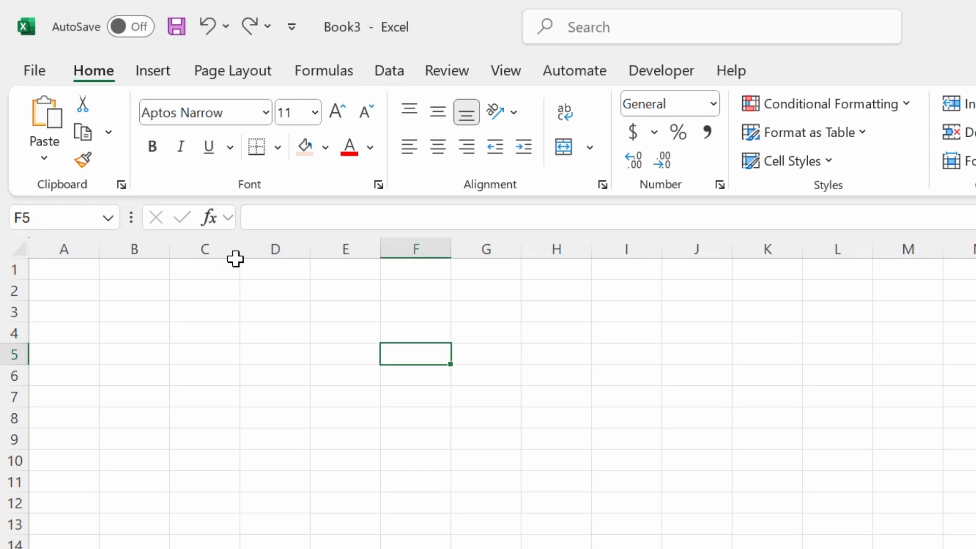
left_click(270, 272)
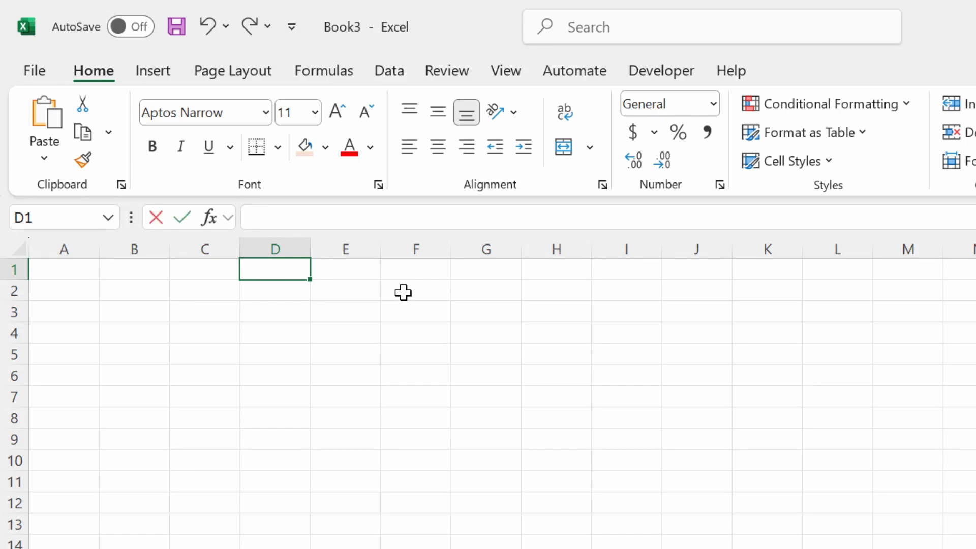
type("Feedback")
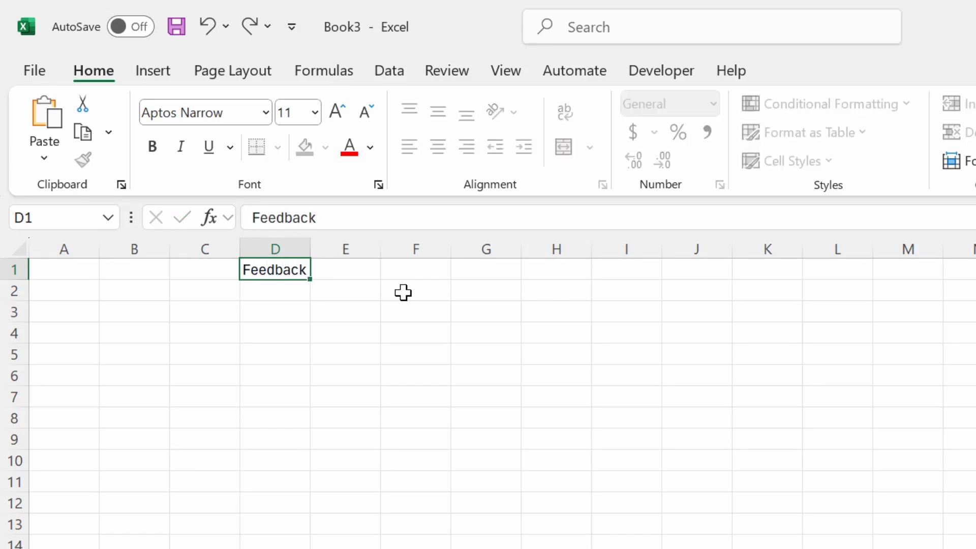
key("Return")
key("Return")
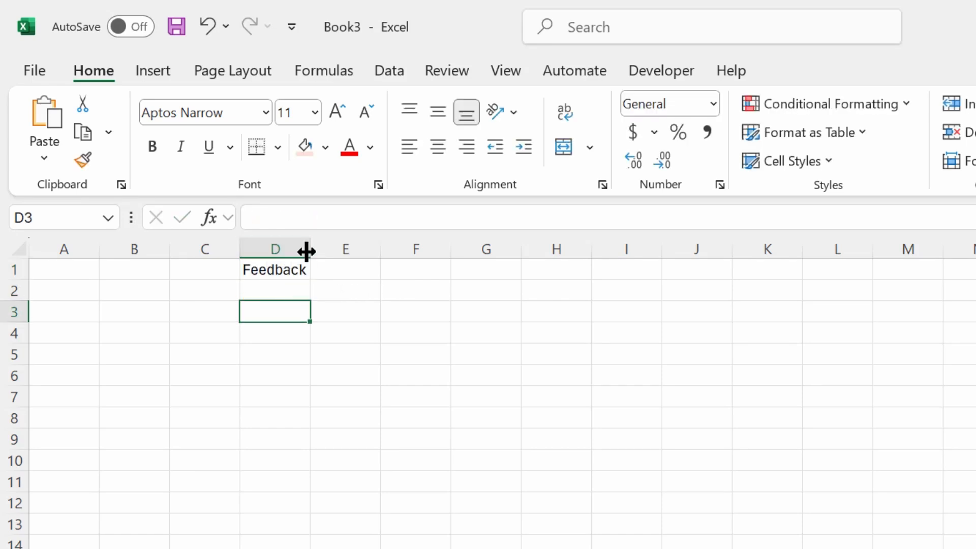
left_click_drag(307, 252, 735, 243)
left_click(336, 293)
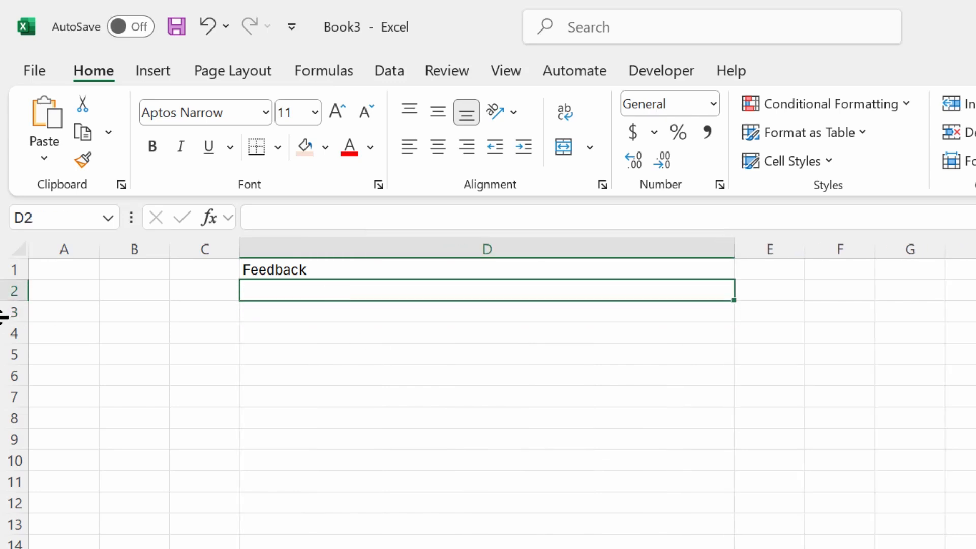
left_click(299, 266)
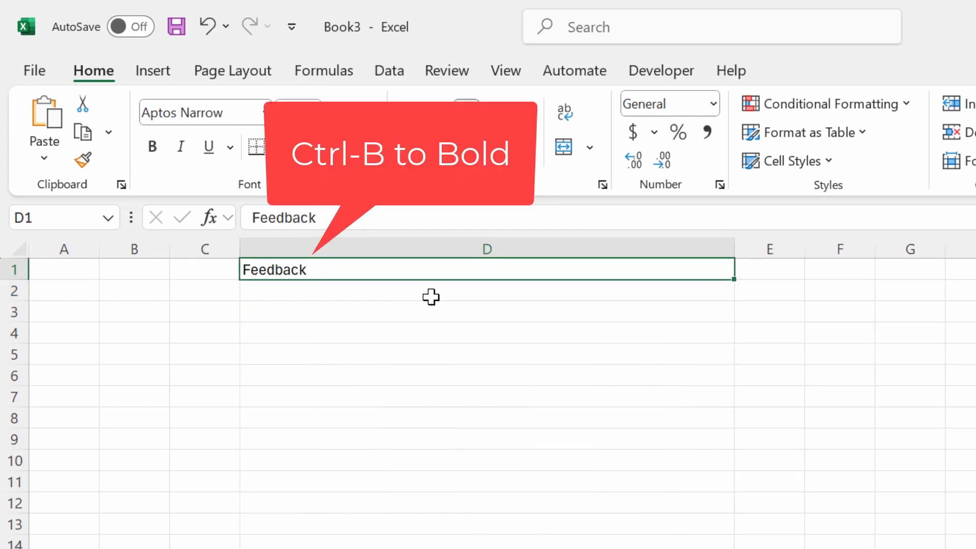
key("ctrl+b")
Make row 2 much taller to hold the feedback text
left_click(355, 325)
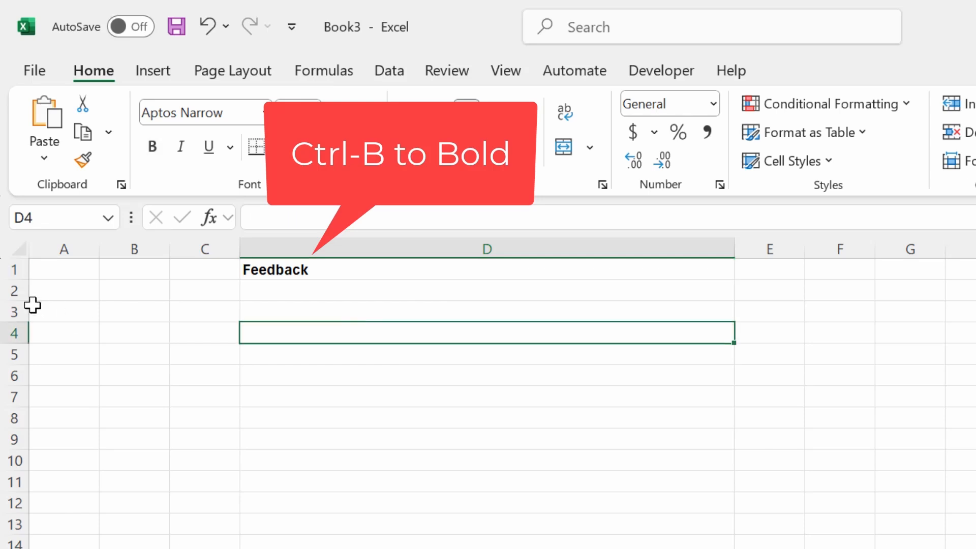
left_click(341, 290)
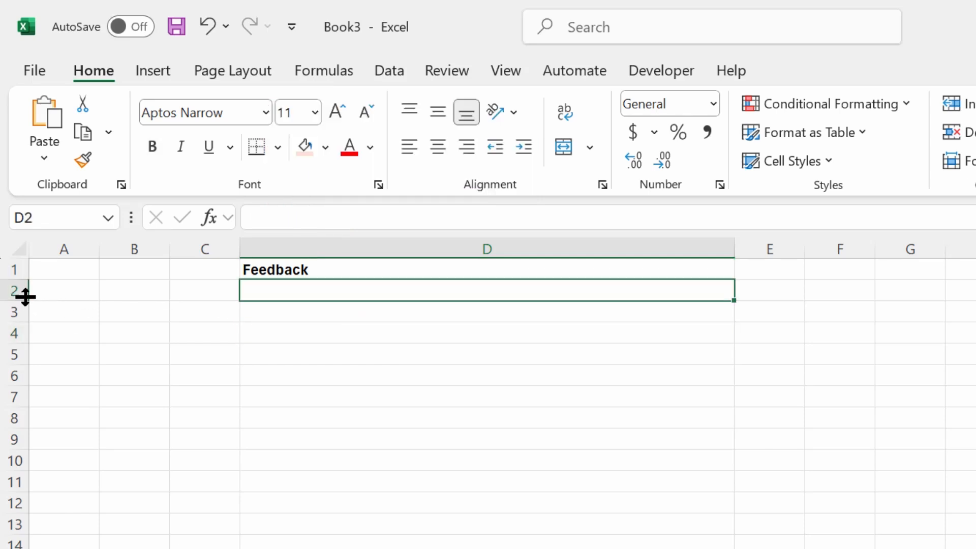
left_click_drag(26, 301, 29, 406)
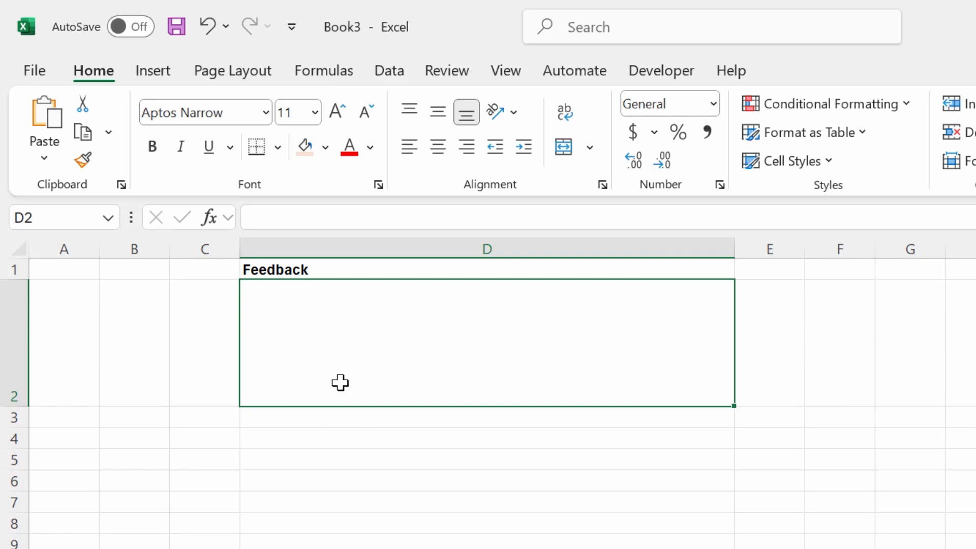
Add bold Comments and Selections headings in D3 and E3
left_click(369, 418)
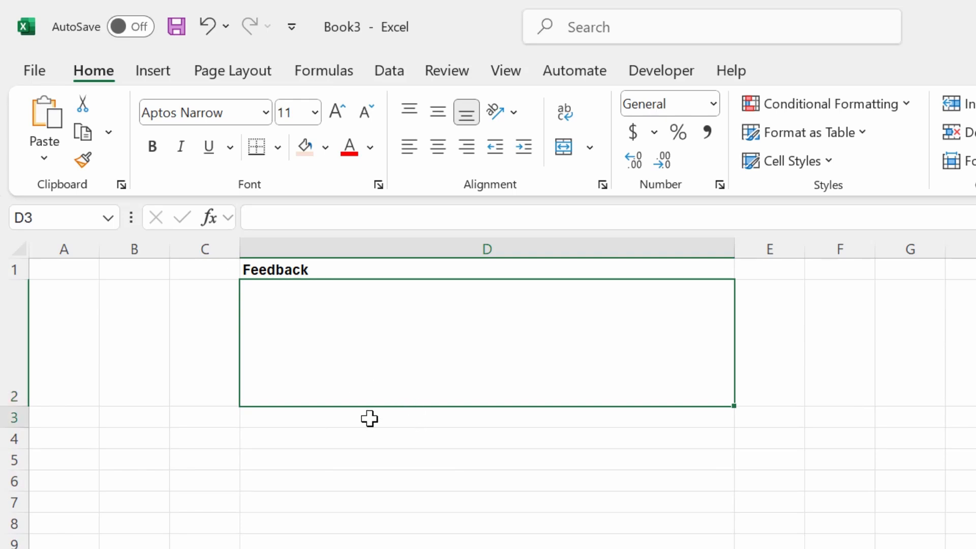
type("Comments")
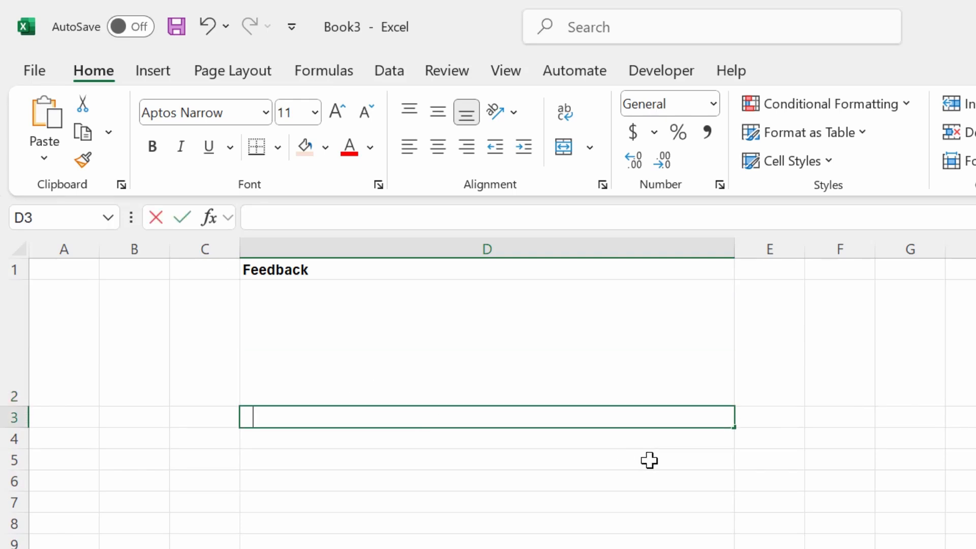
key("Return")
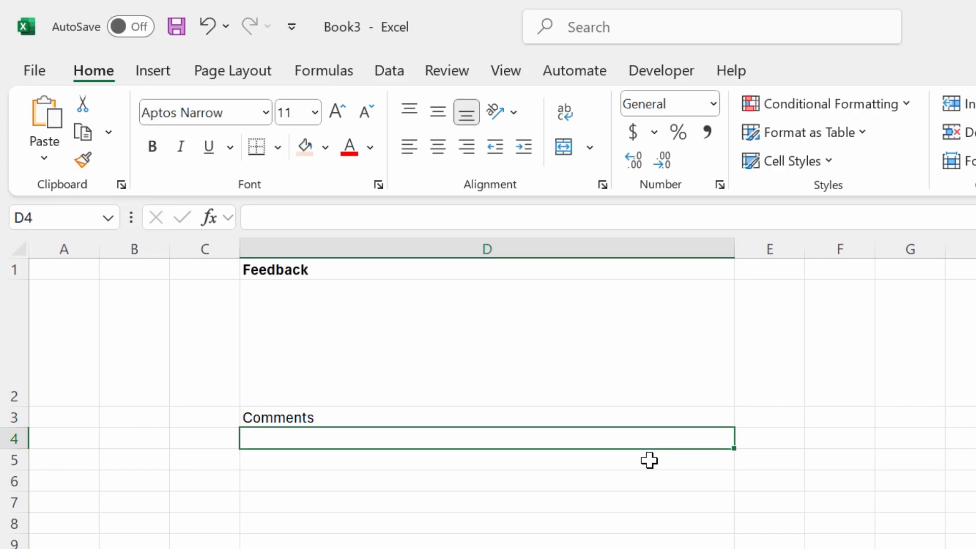
key("Up")
key("Right")
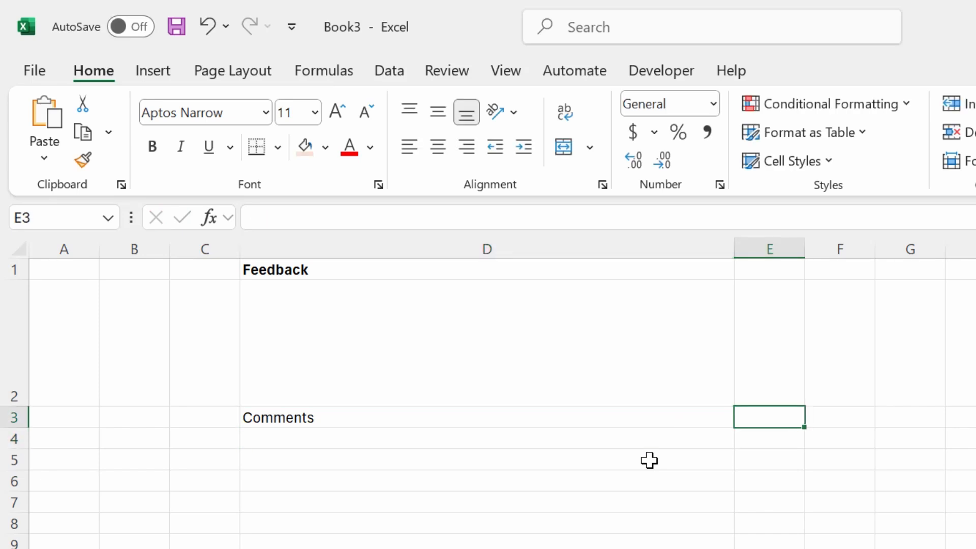
type("Selections")
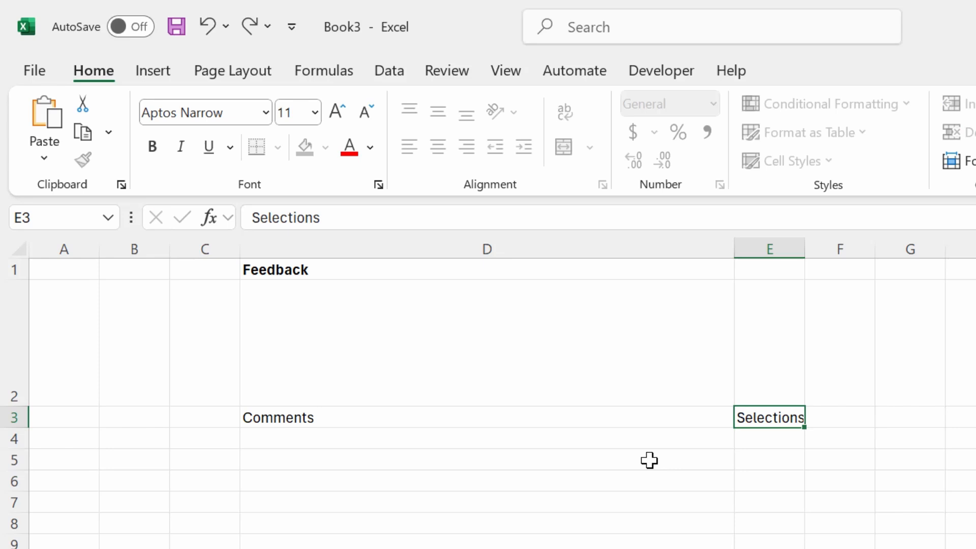
key("Return")
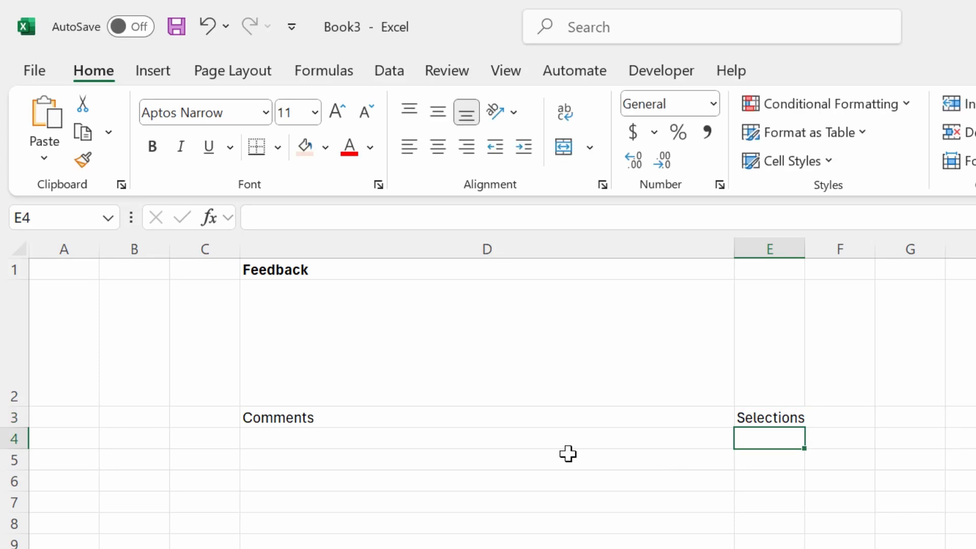
left_click_drag(357, 416, 769, 426)
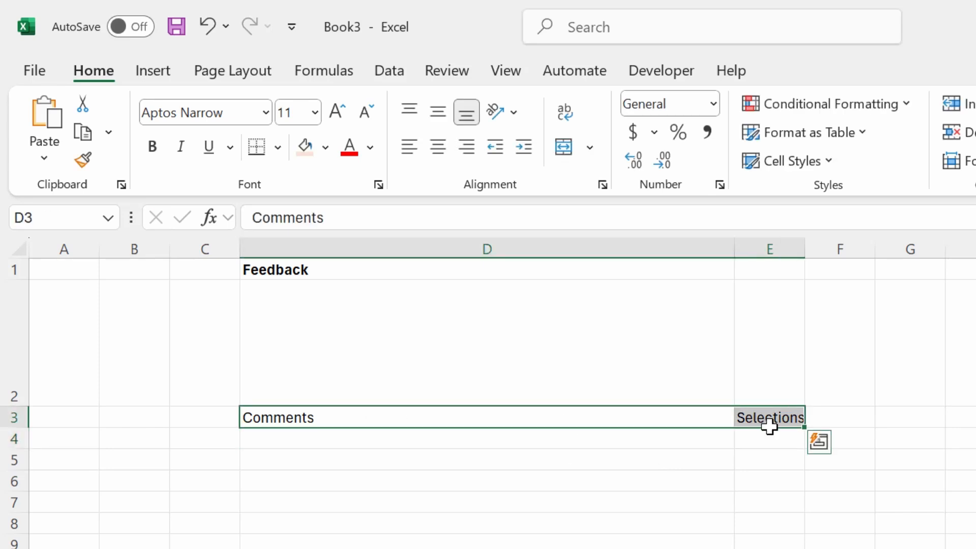
key("ctrl+b")
left_click(656, 473)
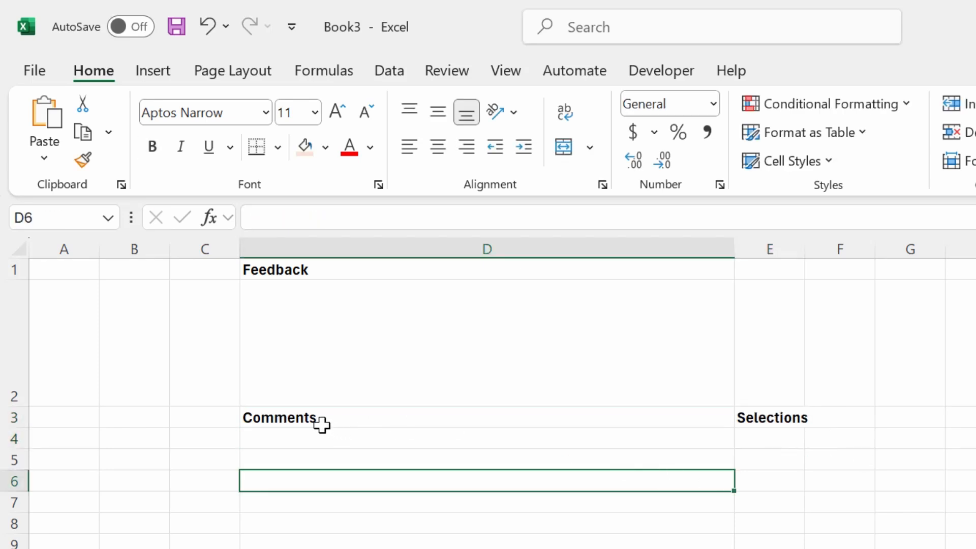
Fill D3:E35 with light orange and widen column E to 9.55
left_click_drag(317, 421, 786, 548)
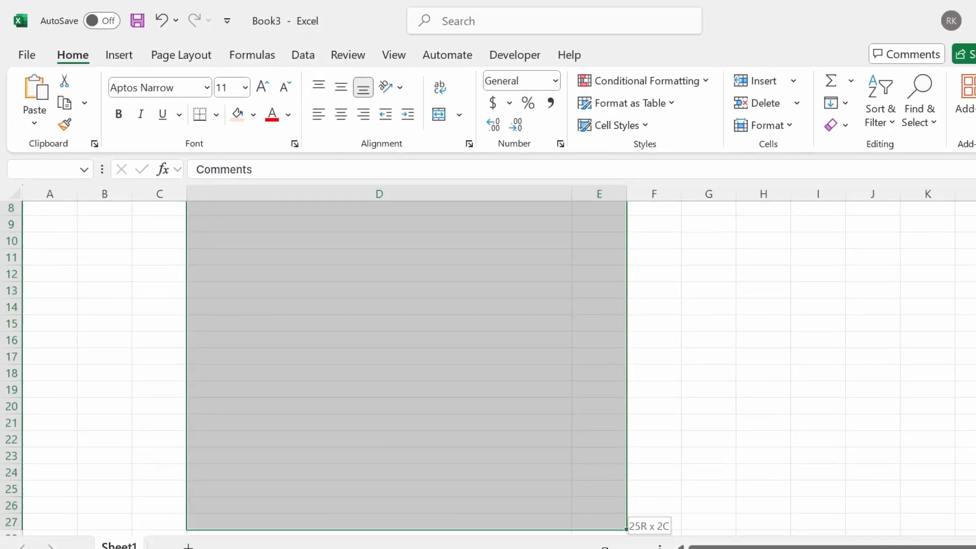
left_click_drag(625, 533, 603, 480)
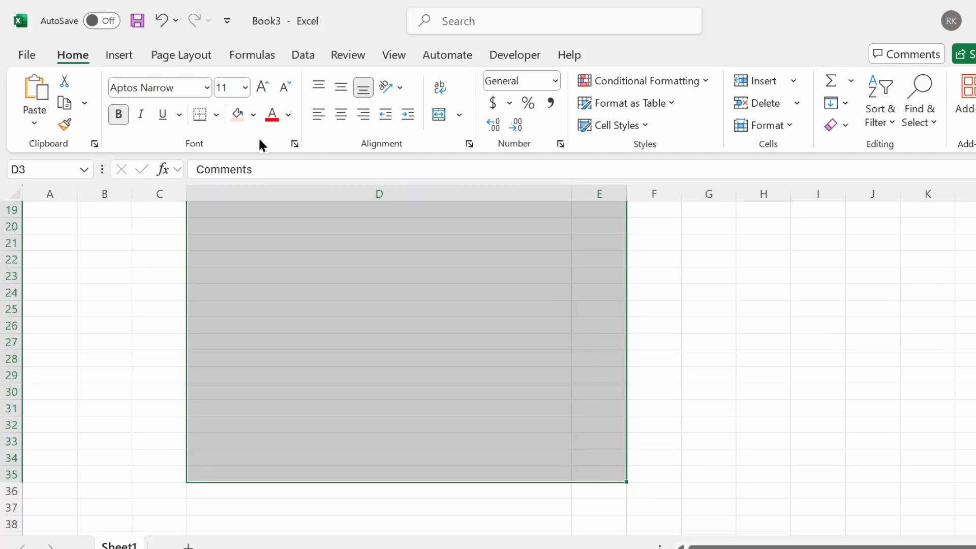
left_click(253, 115)
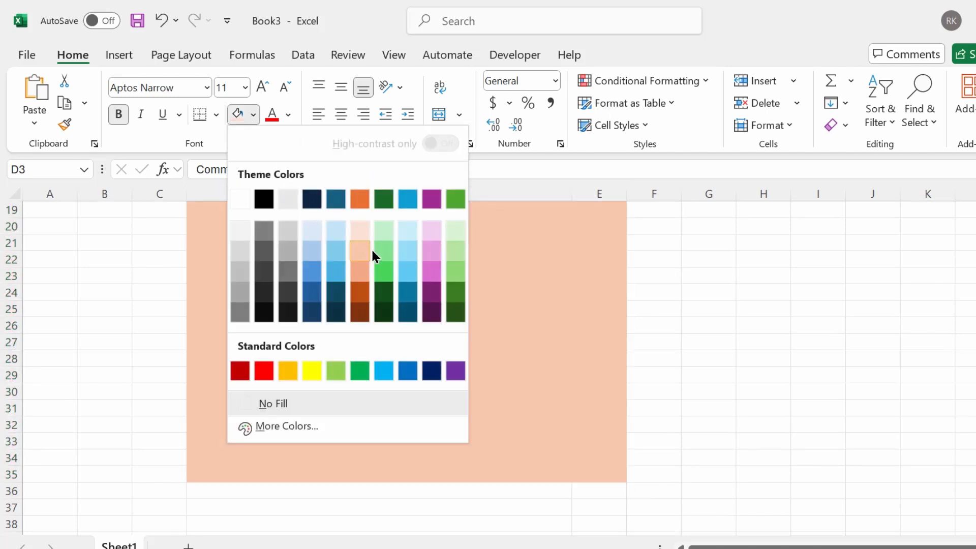
left_click(360, 235)
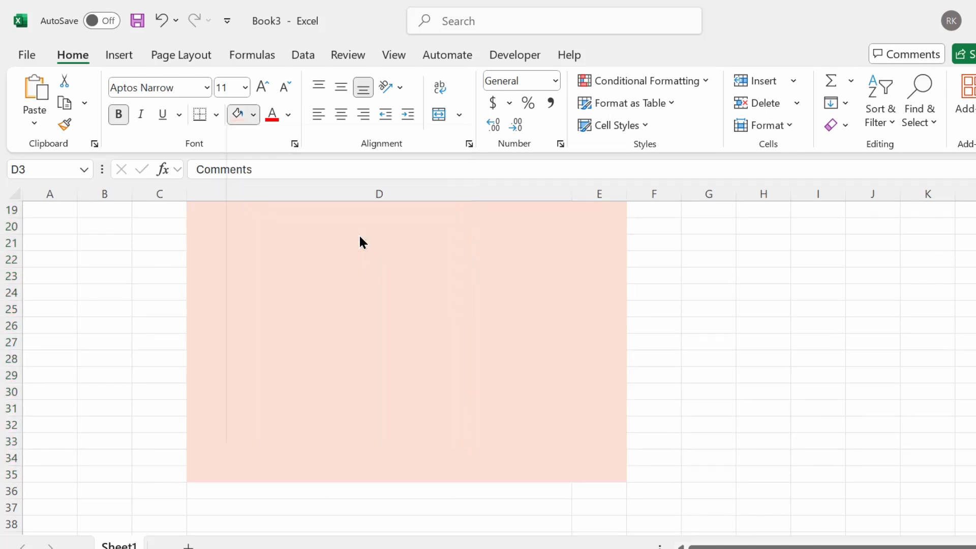
scroll(445, 320, "up", 6)
left_click(432, 359)
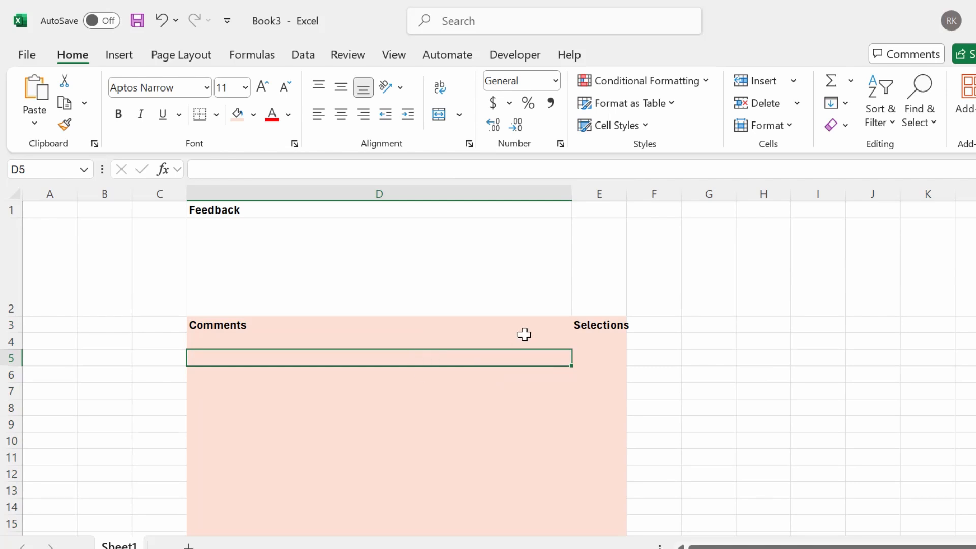
left_click_drag(627, 194, 635, 193)
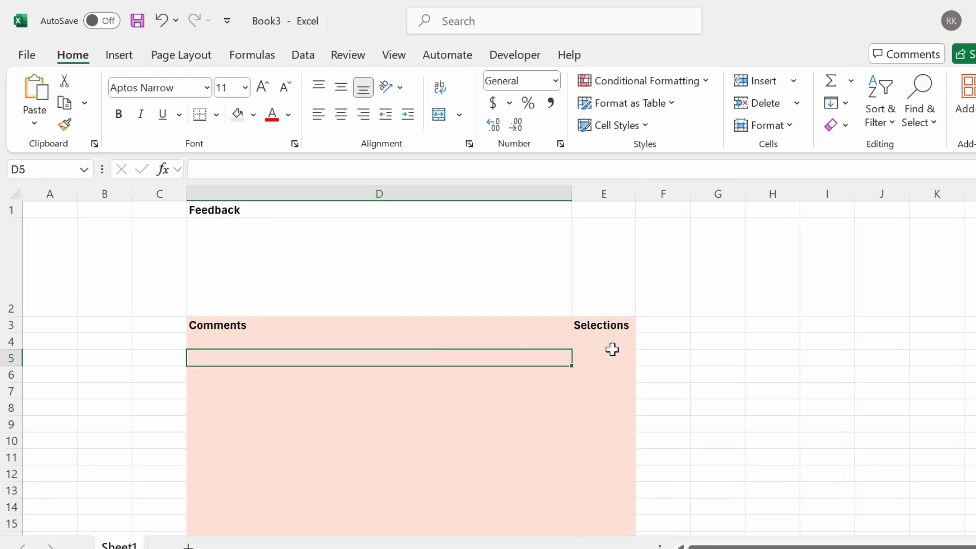
left_click(603, 327)
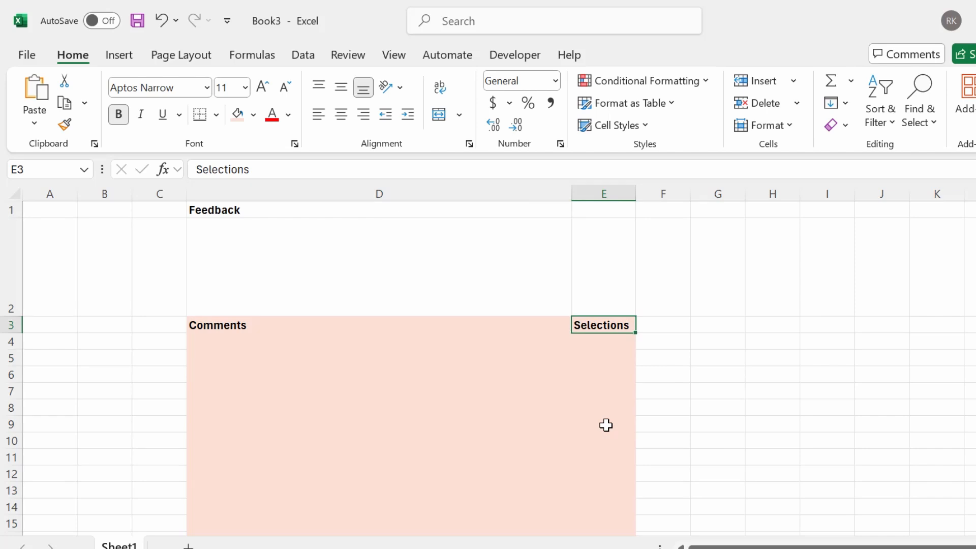
Enter Comment 1, Comment 2, Comment 3, Comment 4 and Comment 5 in D4:D8
left_click(292, 347)
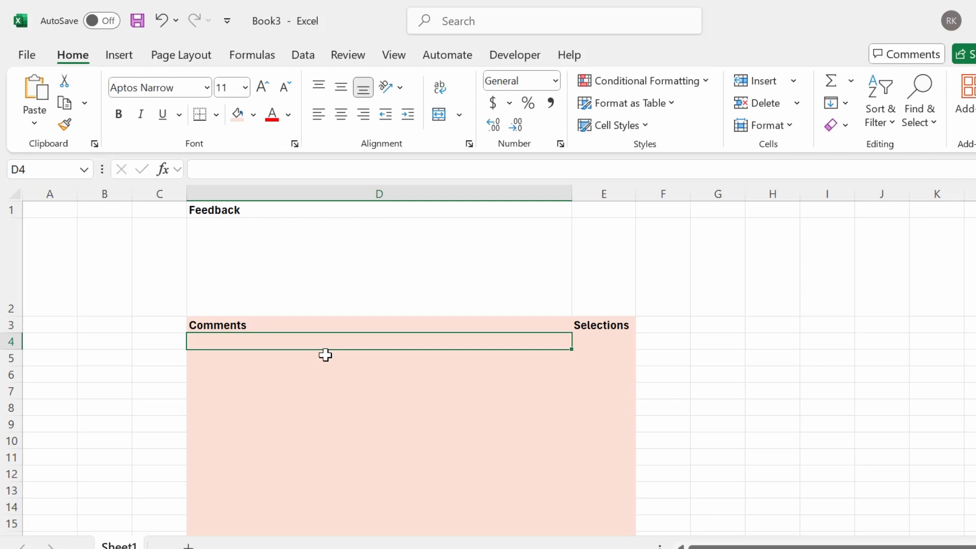
type("Comment 1")
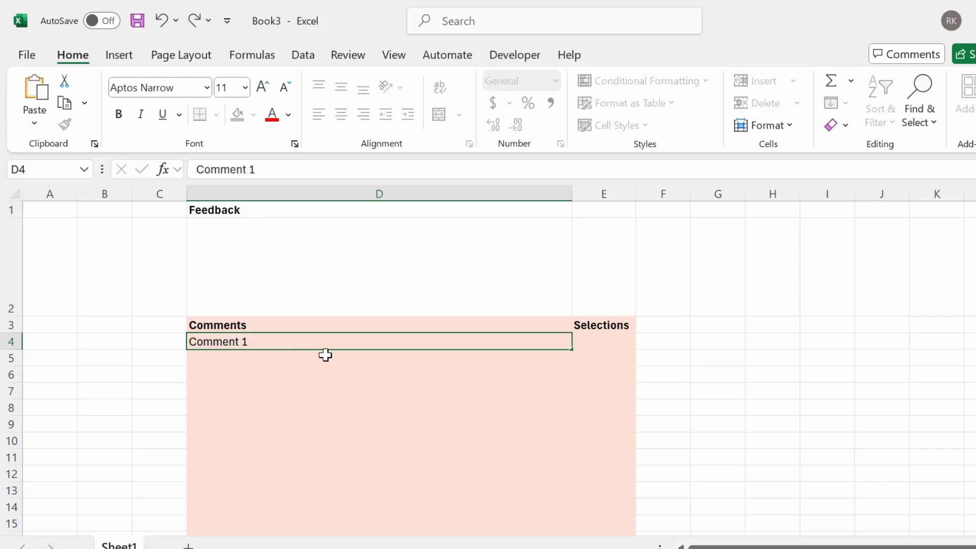
key("Return")
type("Comment 2")
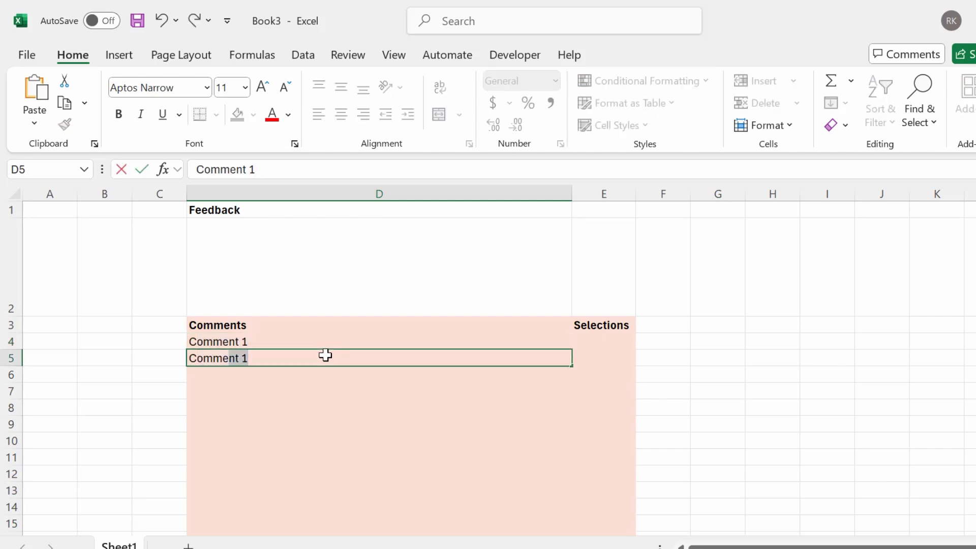
key("Return")
type("Comment")
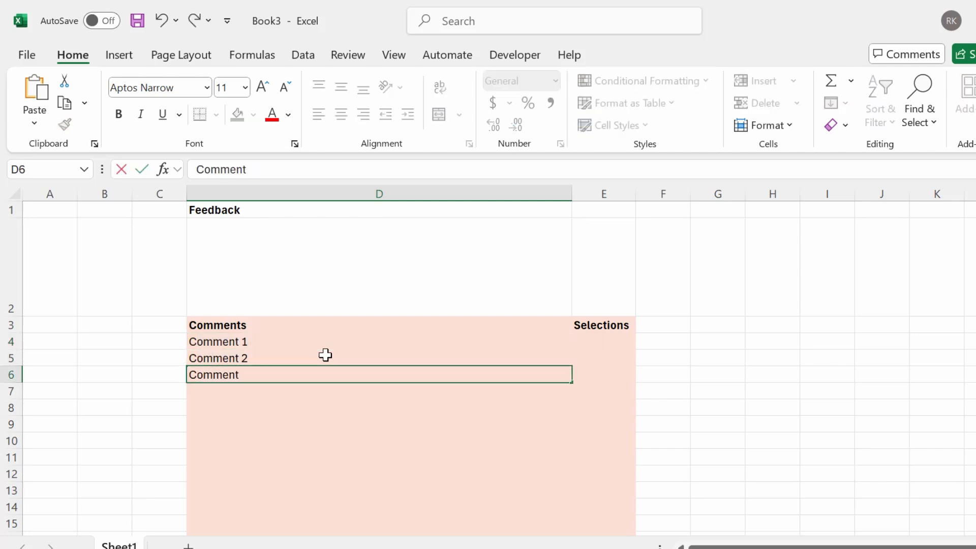
type(" 3")
key("Return")
type("Comm")
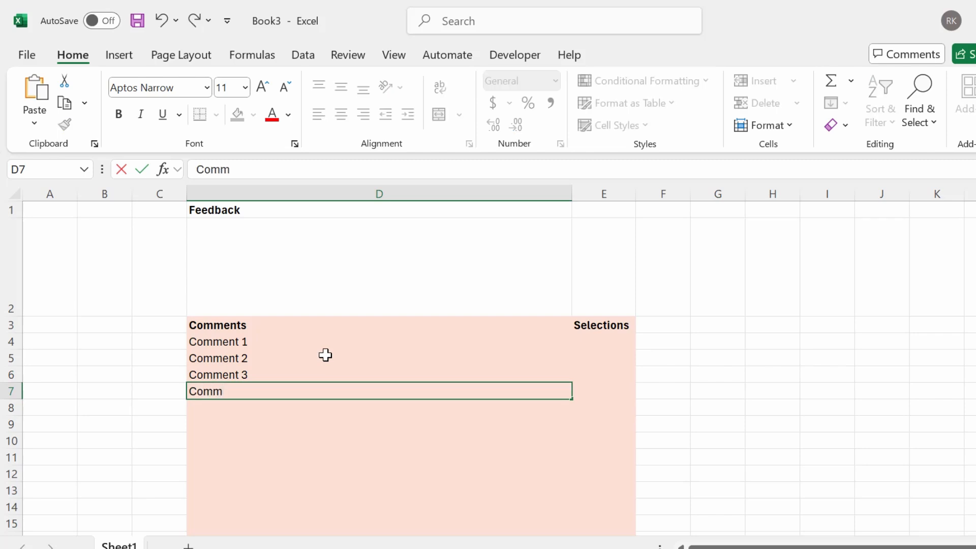
type("ent 4")
key("Return")
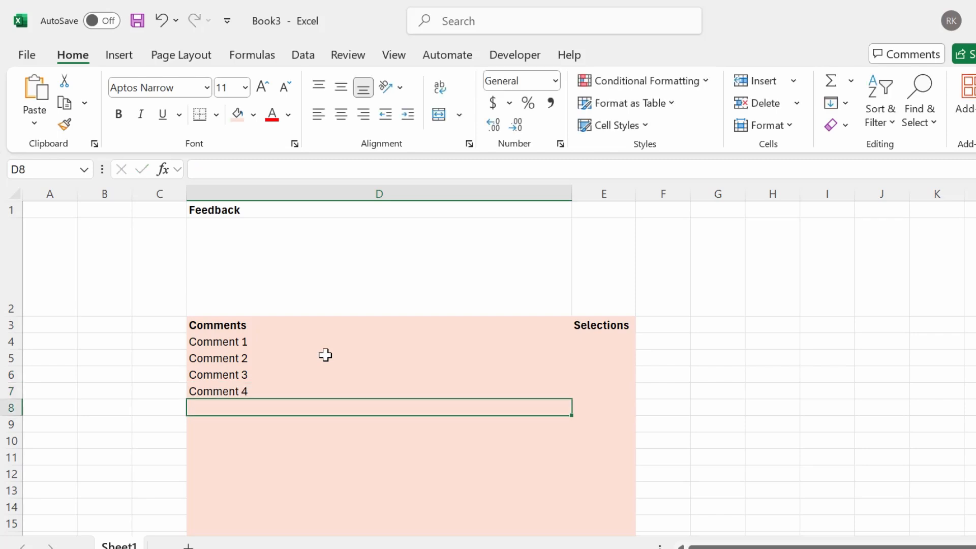
type("Comment 5")
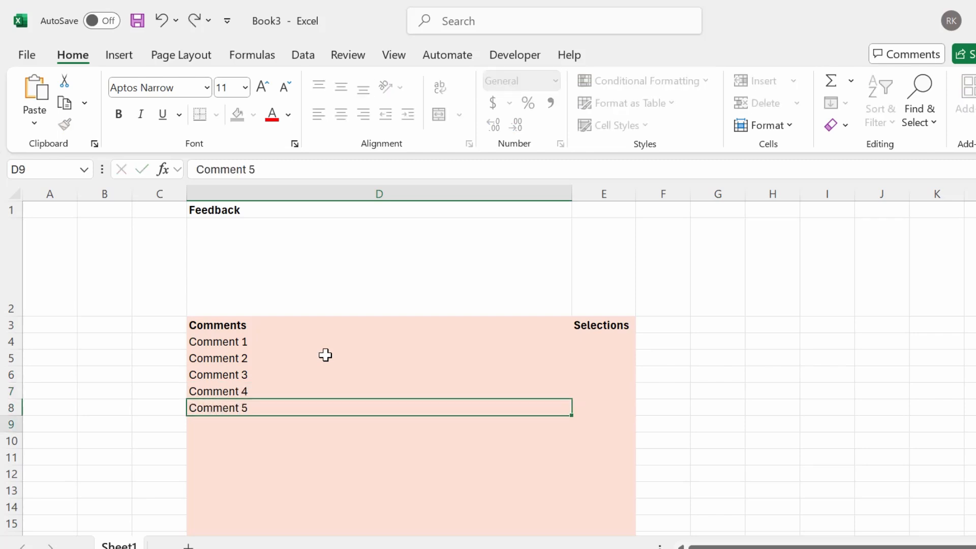
key("Return")
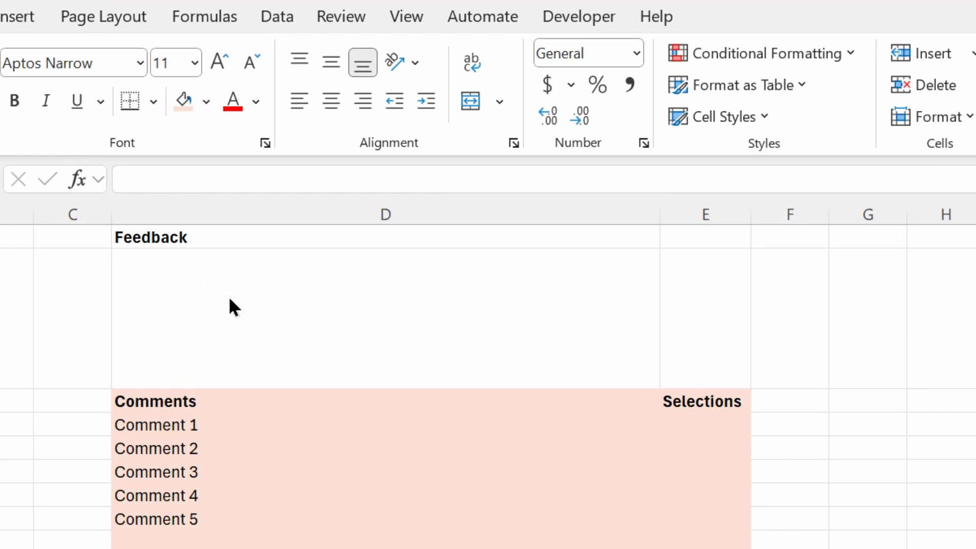
Begin the formula =TEXTJOIN(CHAR(10),TRUE,IF( in the Feedback cell D2
left_click(295, 311)
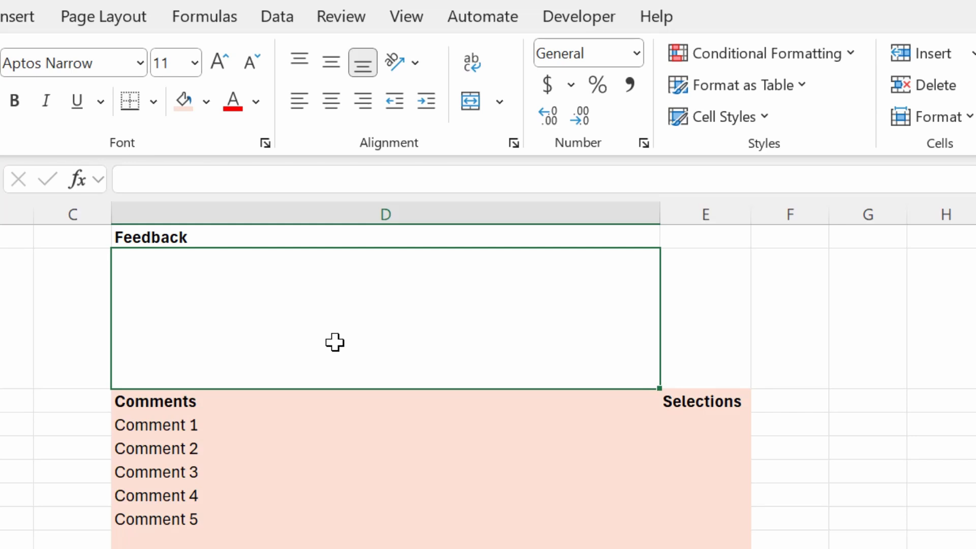
double_click(292, 318)
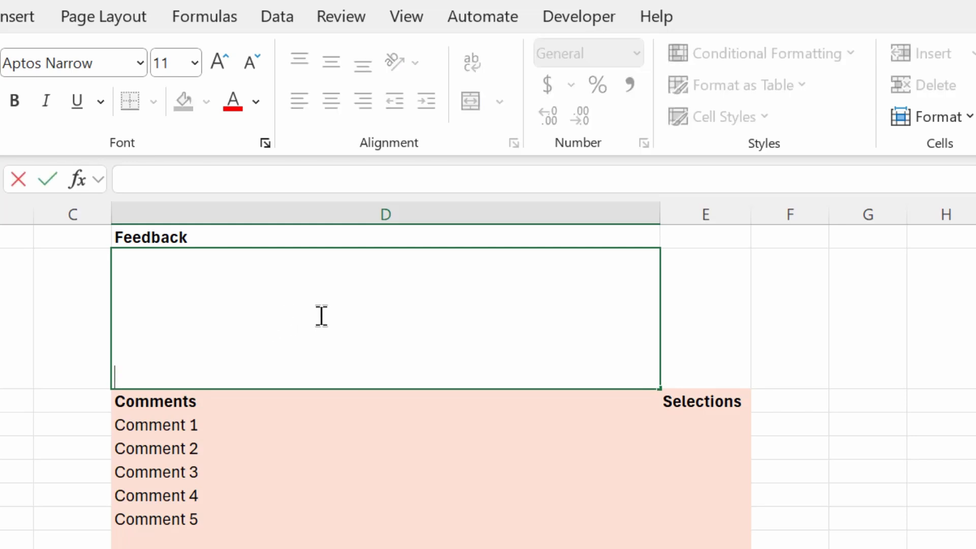
type("=")
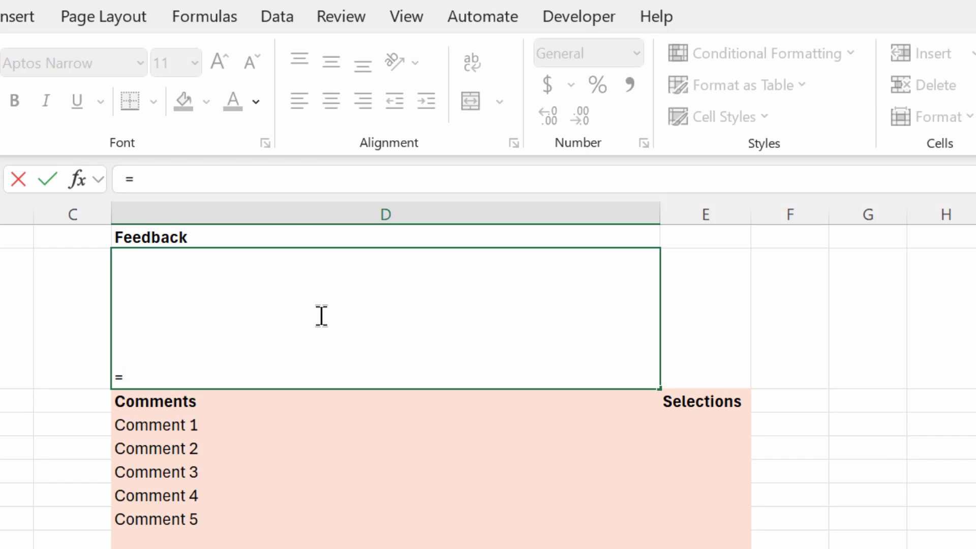
type("TEXT")
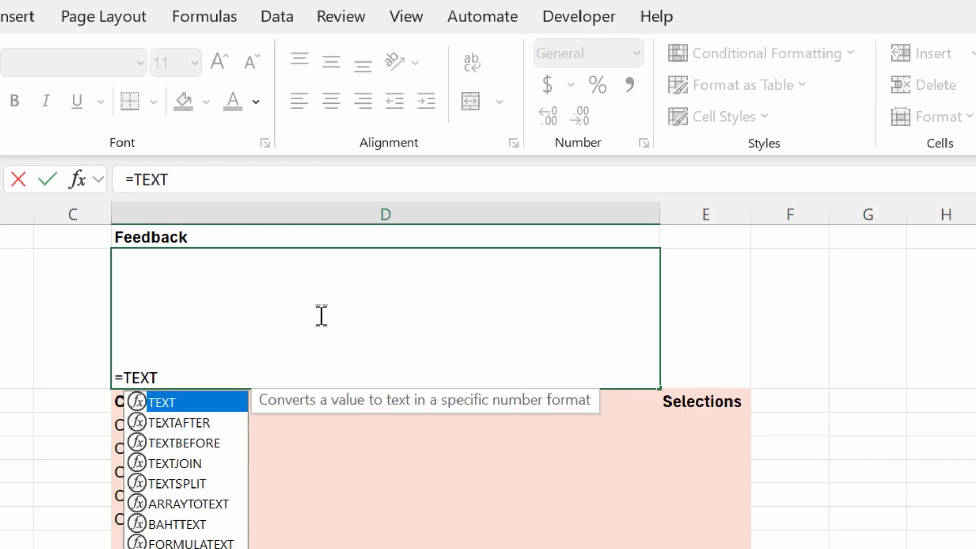
type("JOIN")
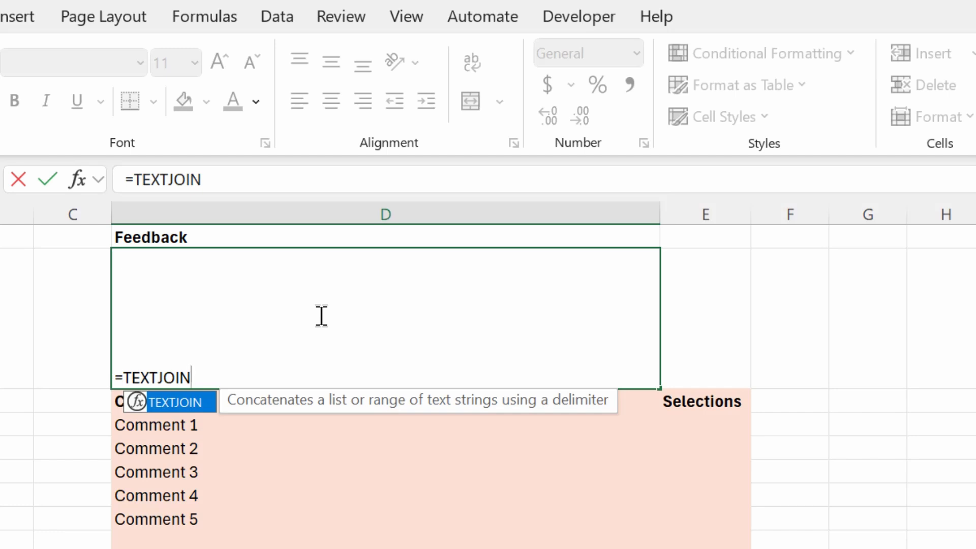
type("(")
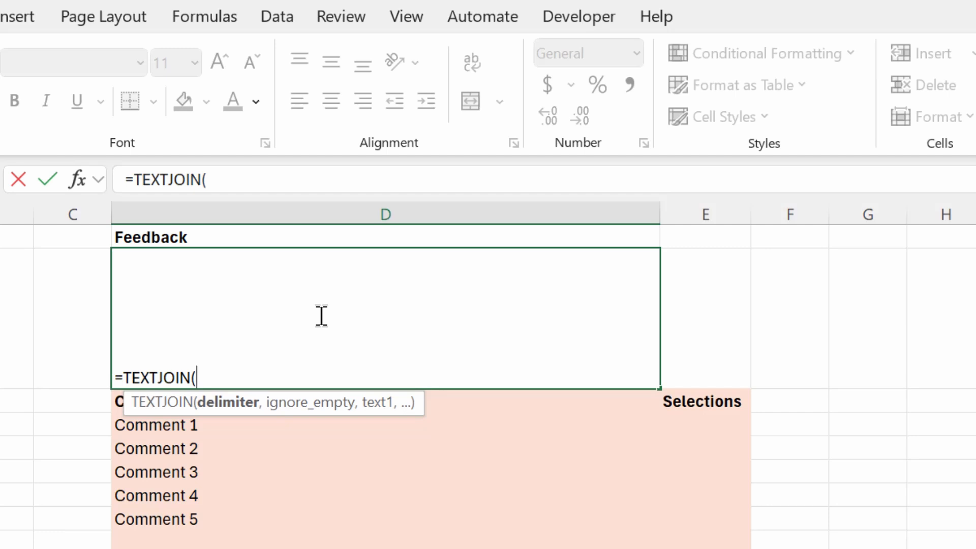
type("char(")
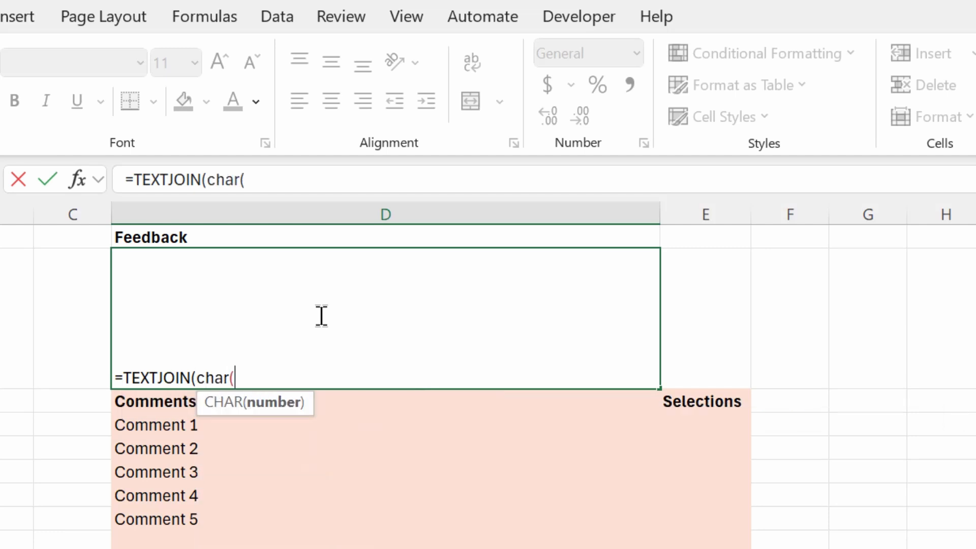
type("10)")
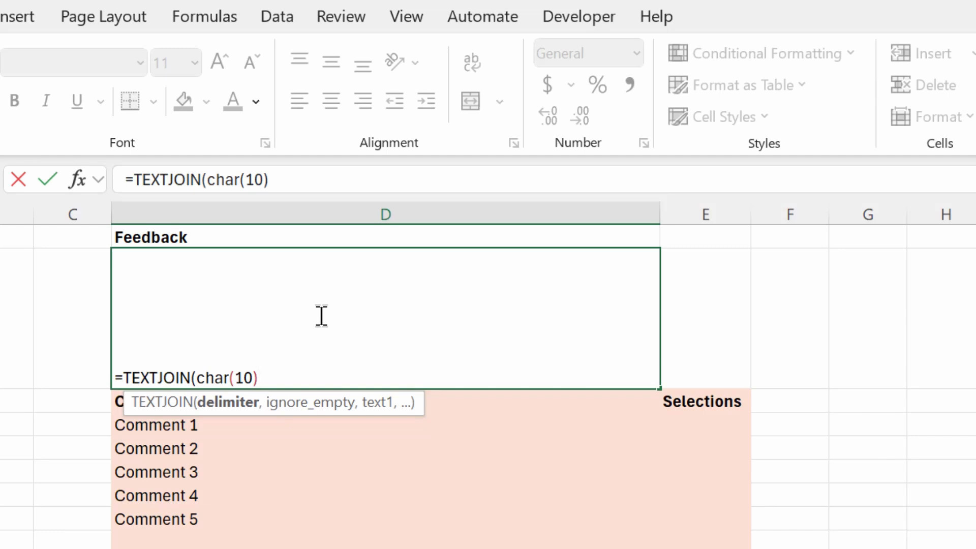
type(",")
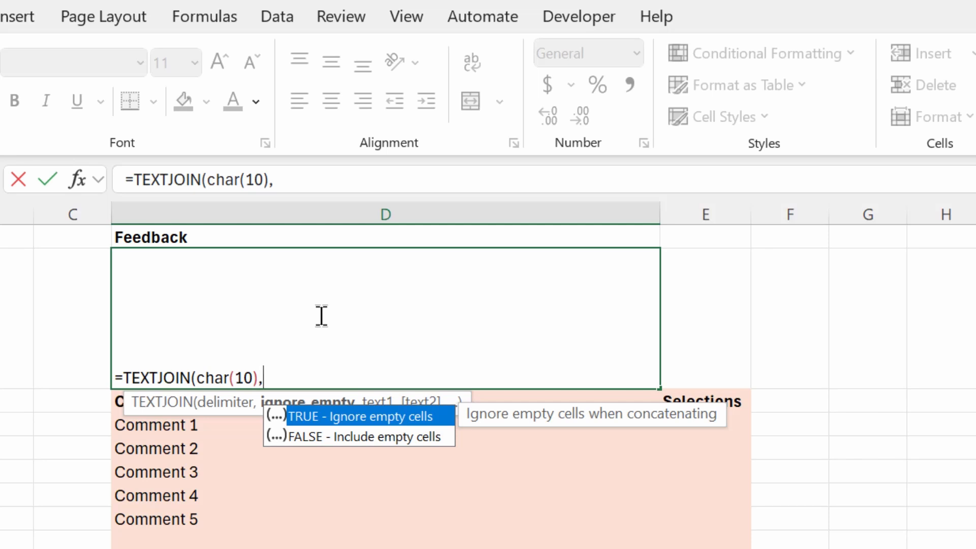
type("TRUE")
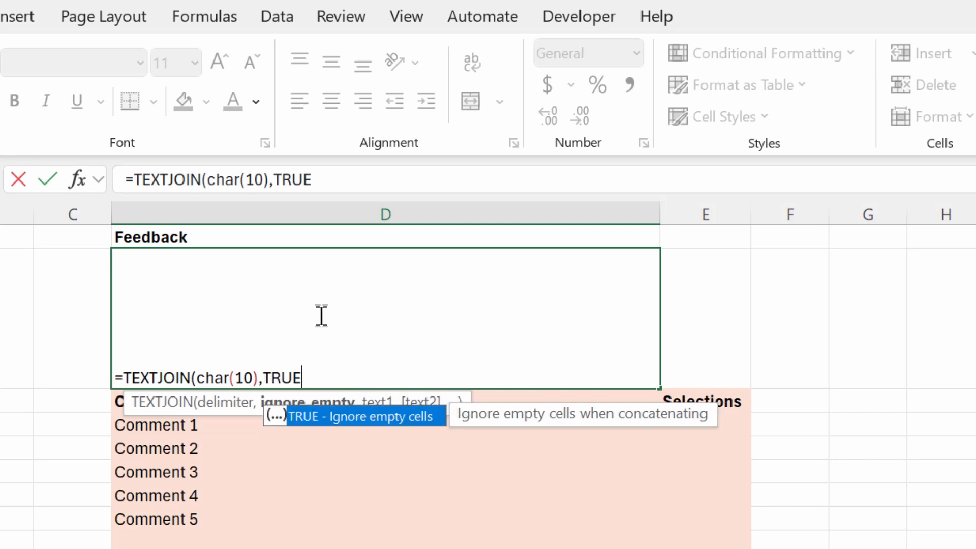
type(",")
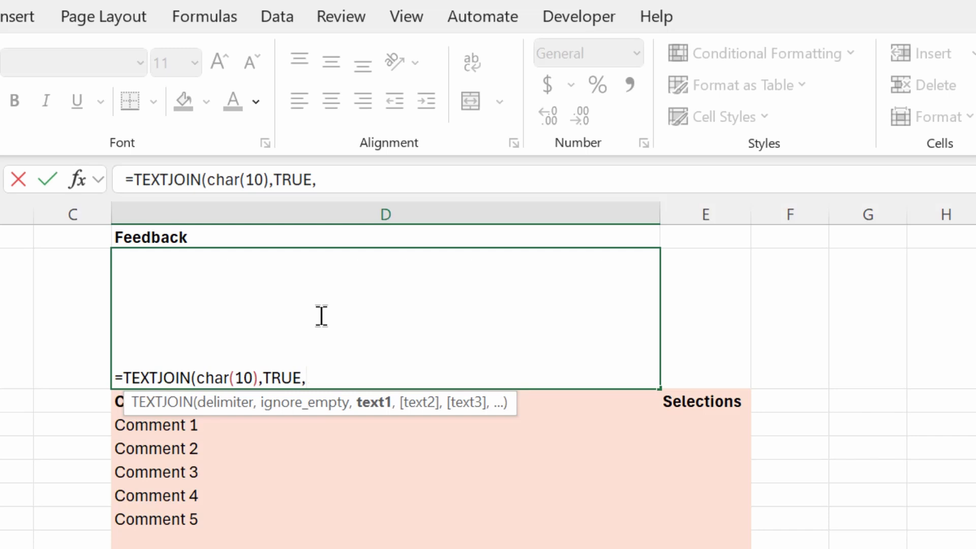
type("IF(")
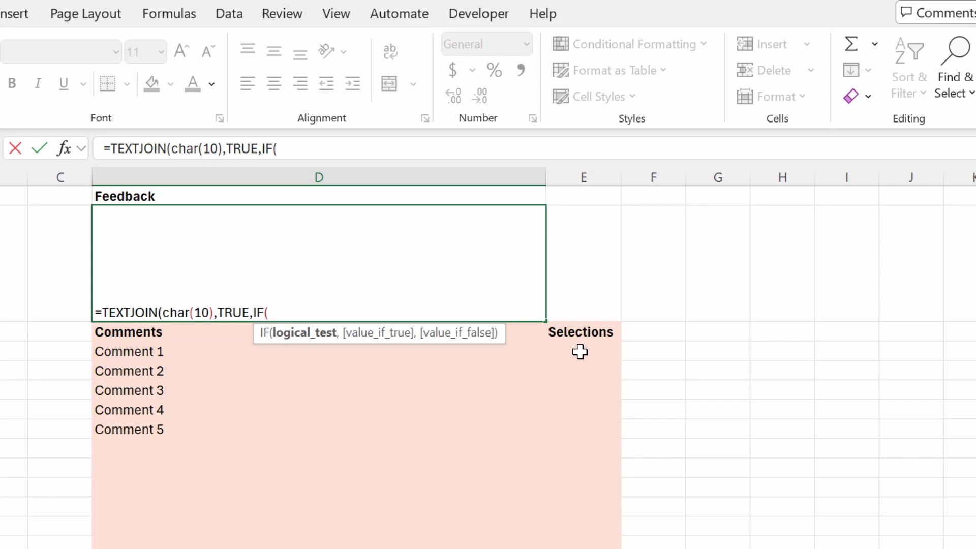
Finish the IF test E4:E35="x" returning D4:D35 or "", and commit the formula
left_click(703, 430)
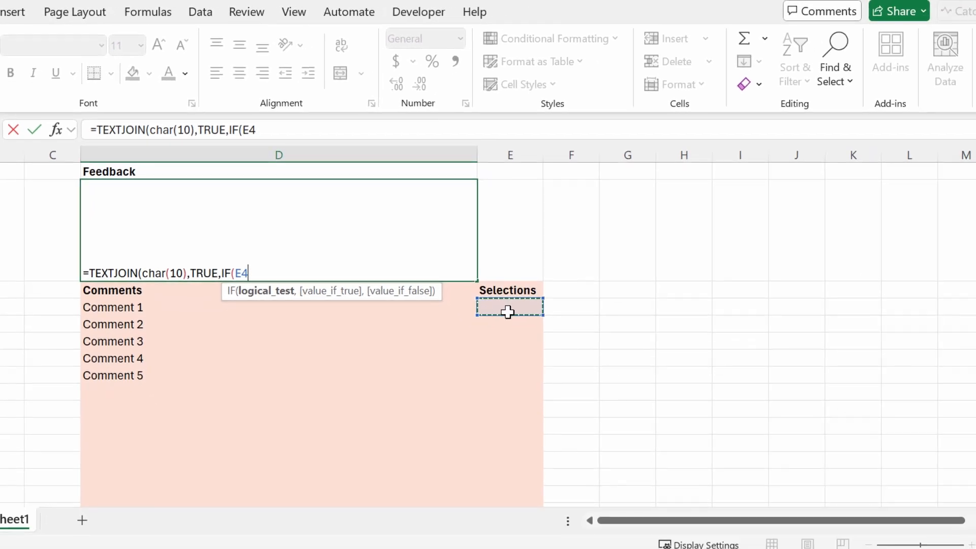
left_click_drag(508, 312, 506, 475)
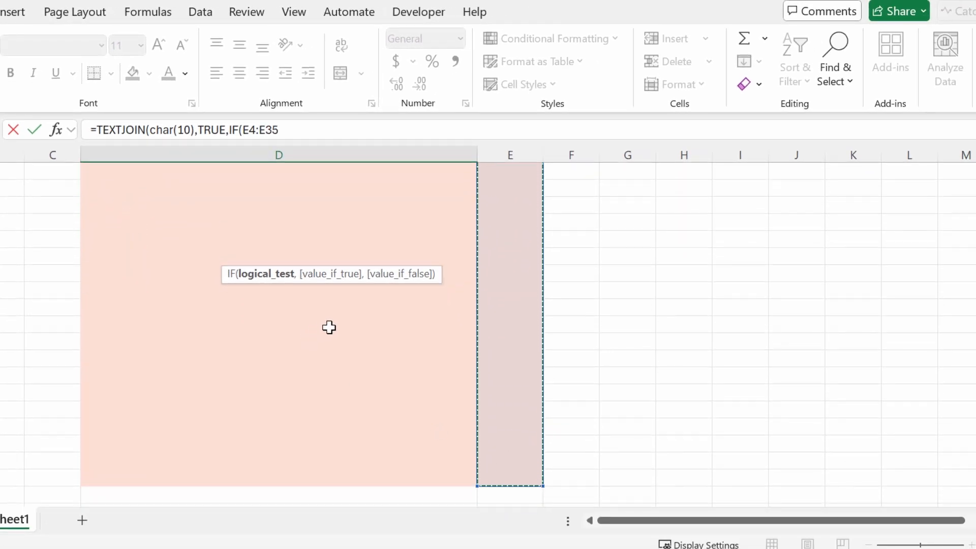
scroll(339, 290, "up", 3)
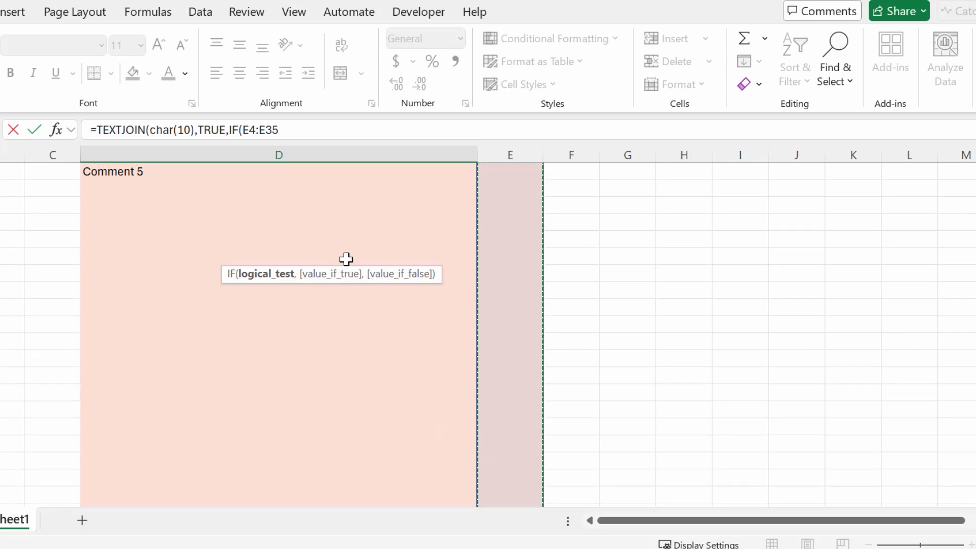
scroll(346, 260, "up", 3)
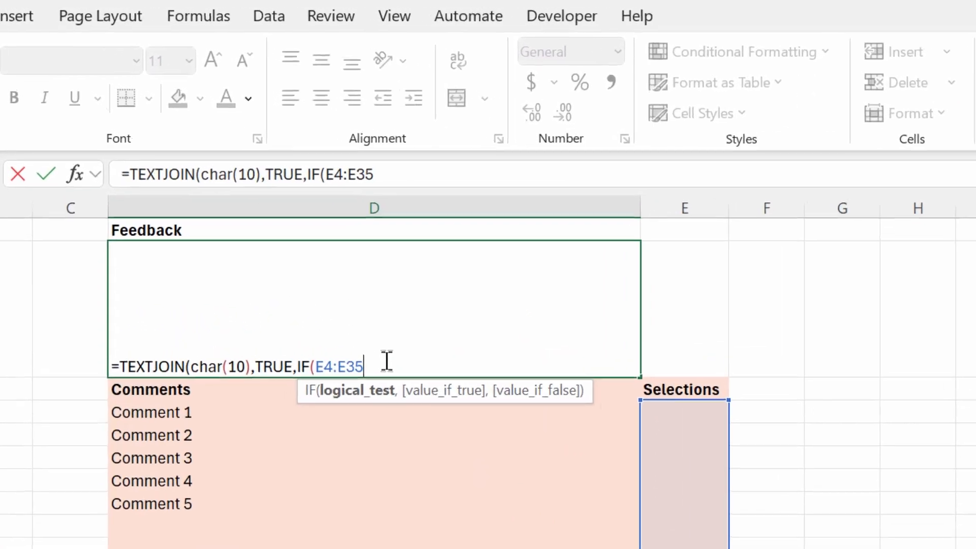
type("=\"")
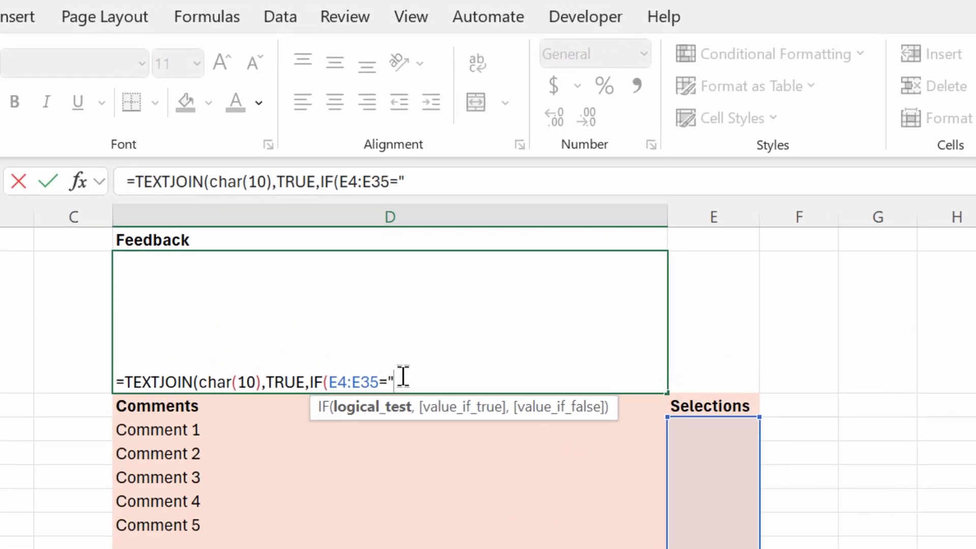
type("x\",")
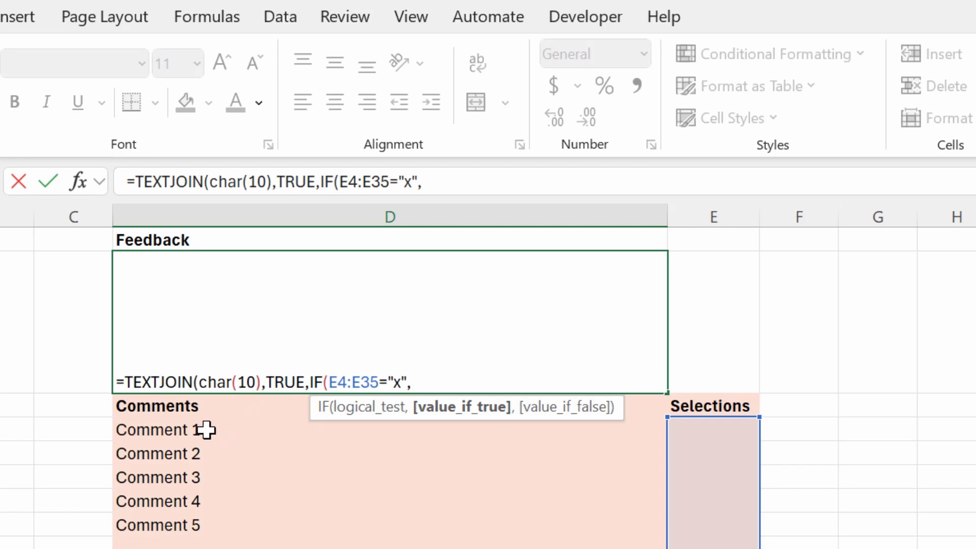
type("d")
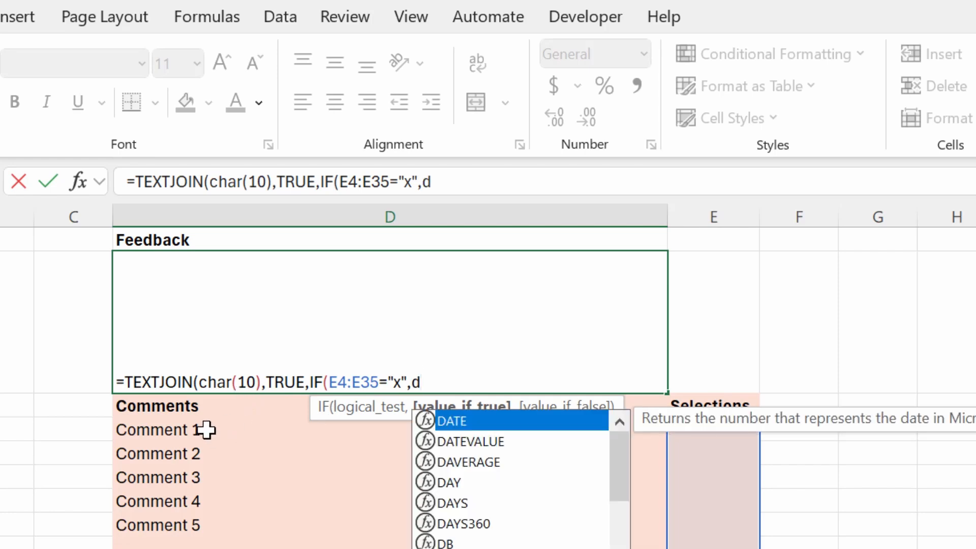
type("4:d")
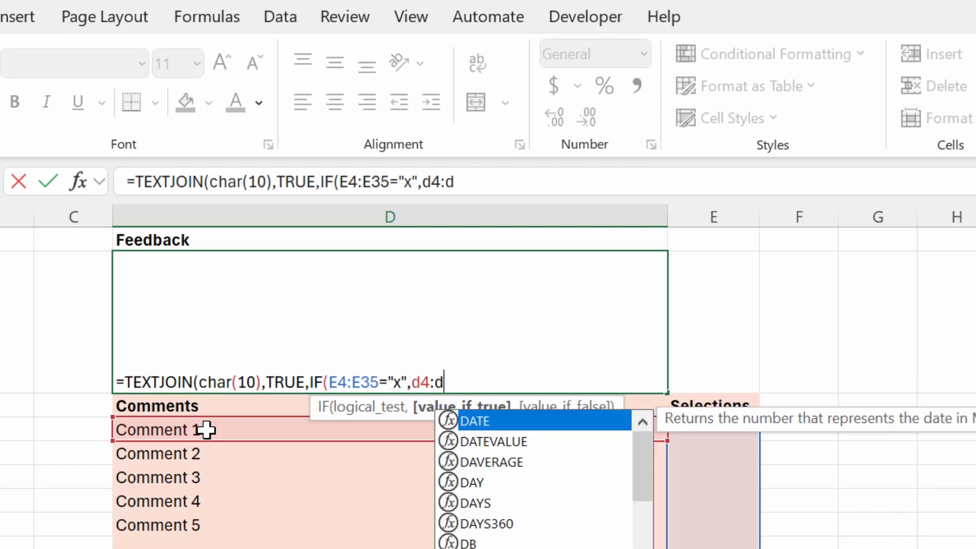
type("35,")
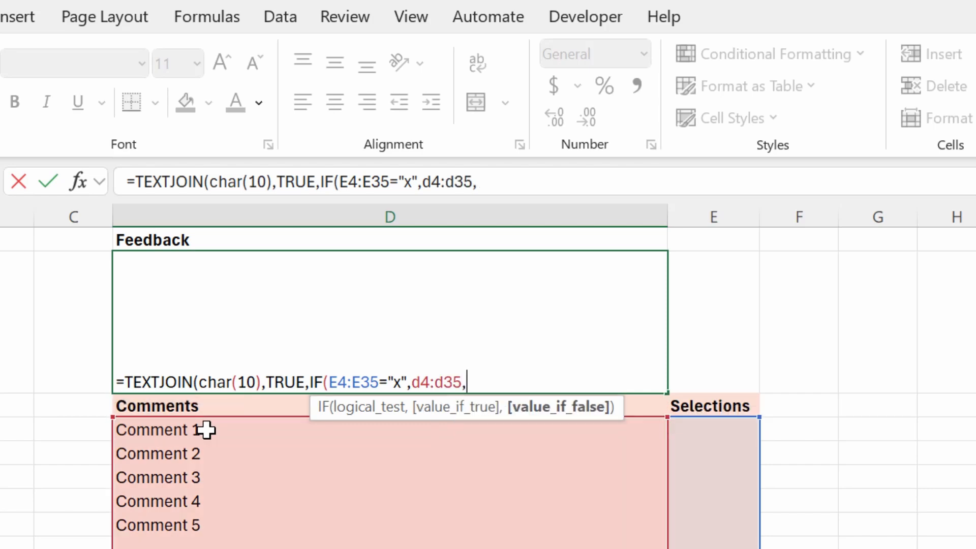
type("\"\")")
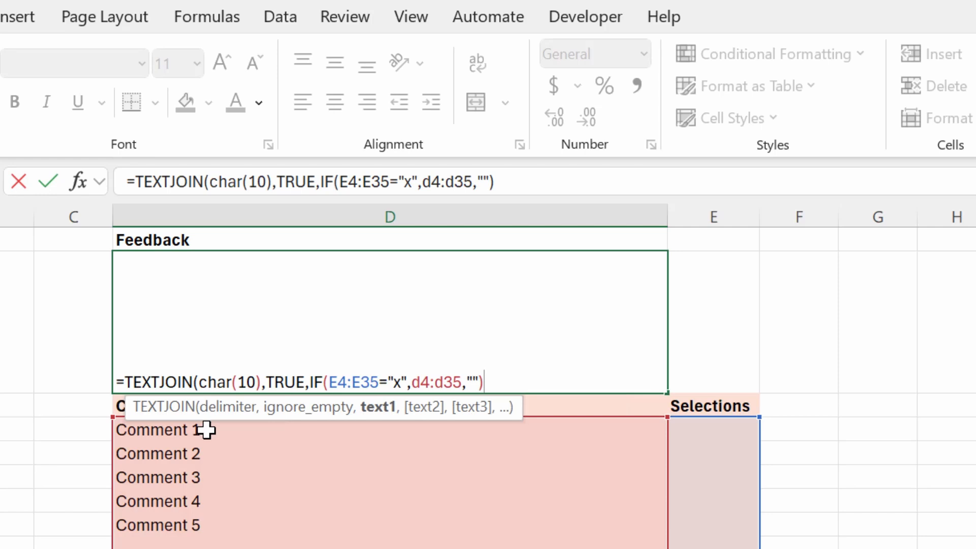
type(")")
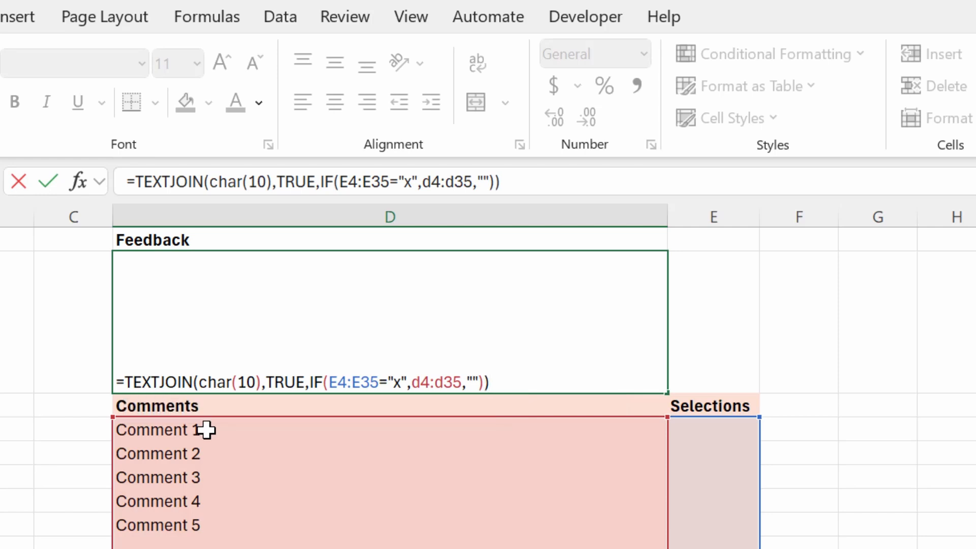
key("Return")
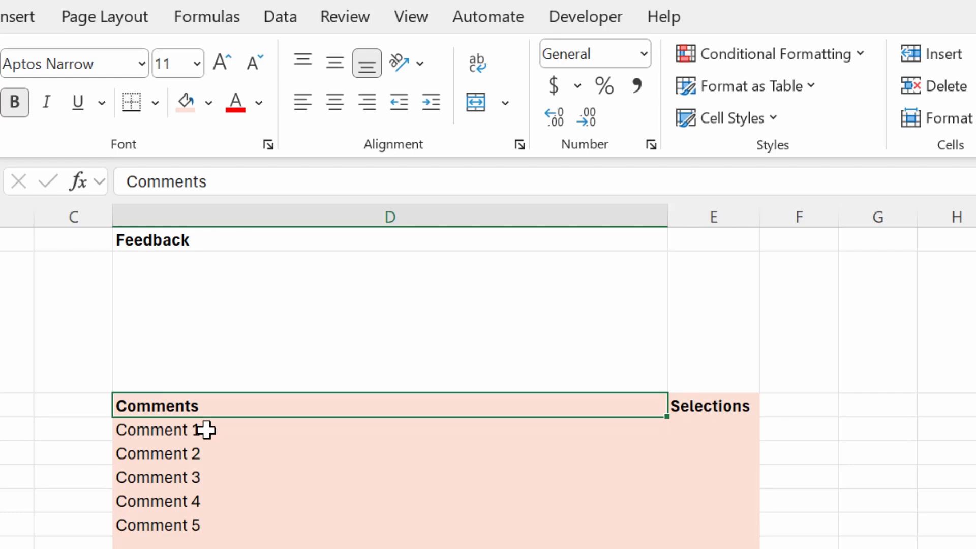
Mark Comment 1 in E4 and Comment 4 in E7 with x
left_click(716, 434)
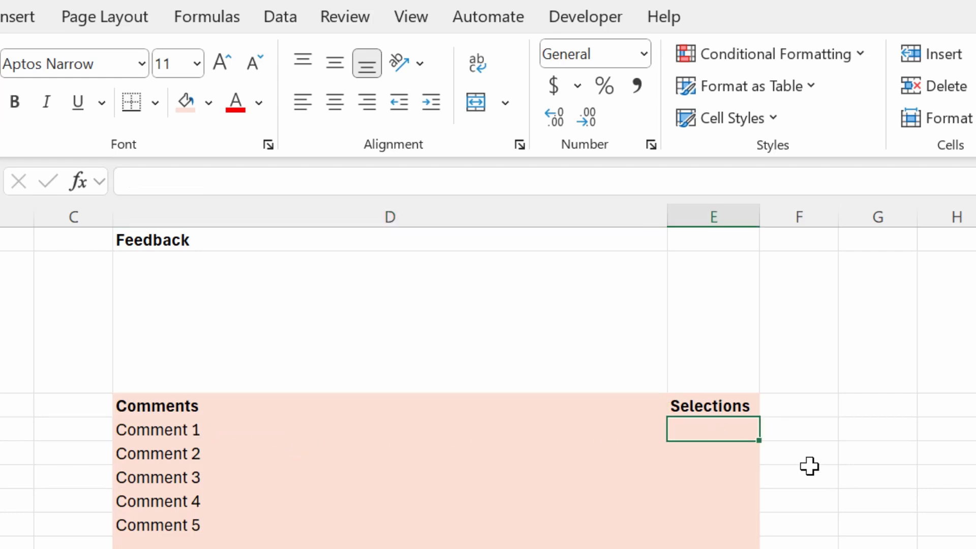
type("x")
key("Return")
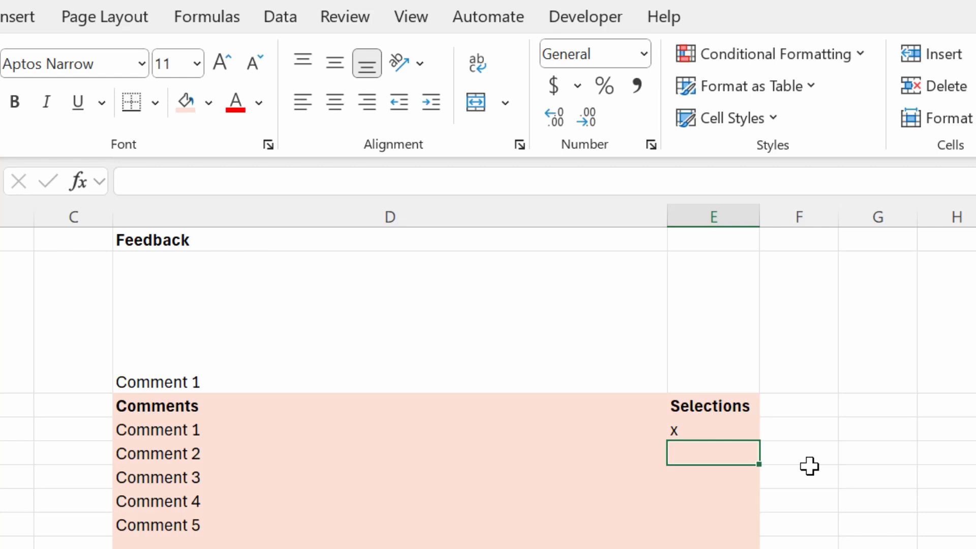
key("Down")
key("Down")
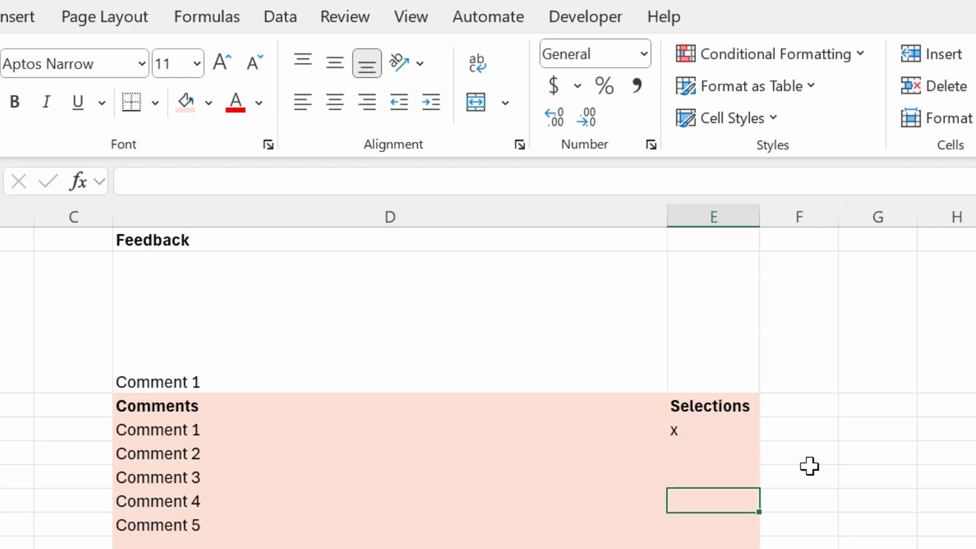
type("x")
key("Return")
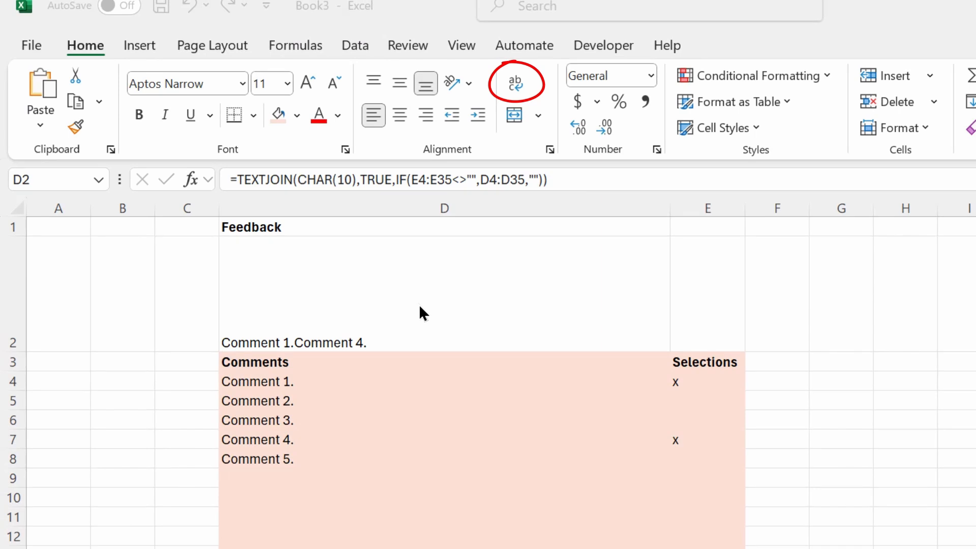
Wrap and top-align the Feedback cell D2, and mark Comment 5 with x in E8
left_click(419, 304)
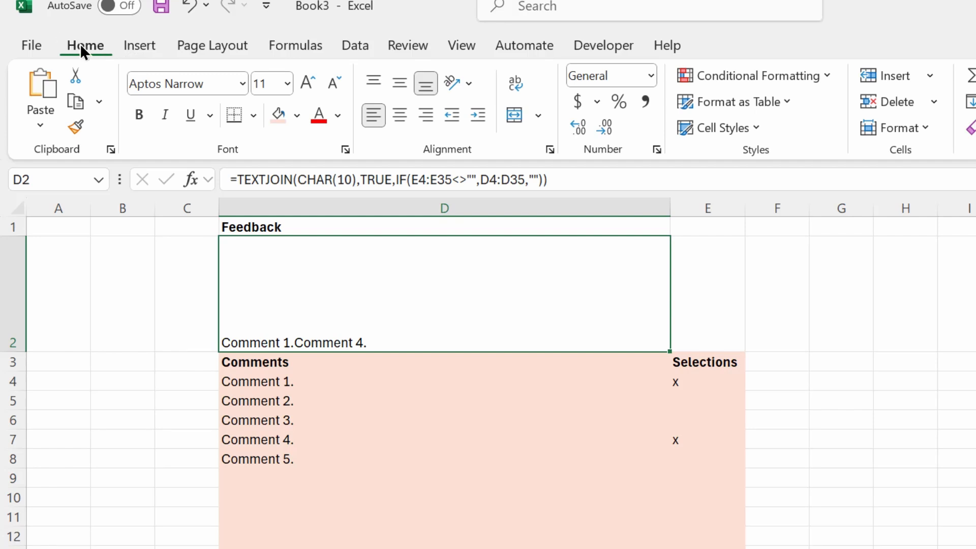
left_click(519, 89)
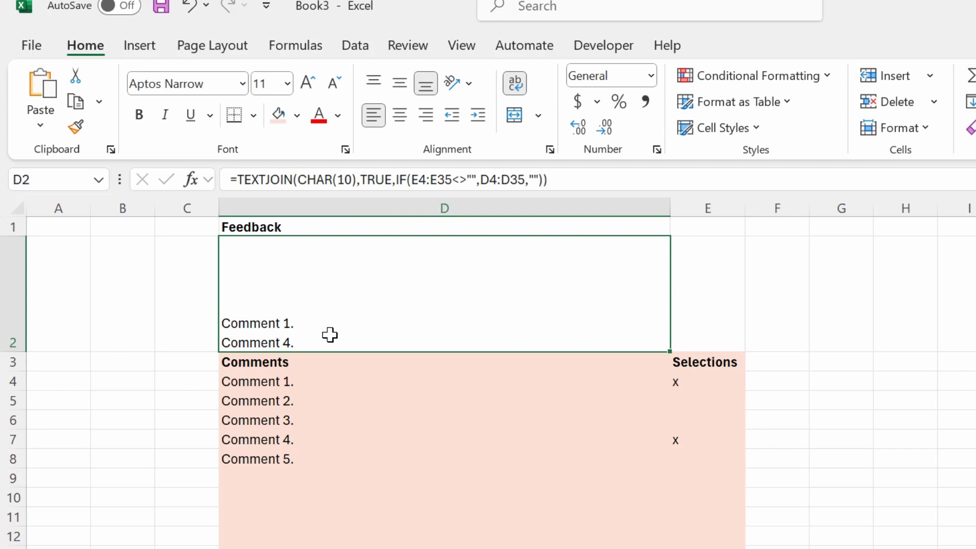
left_click(700, 458)
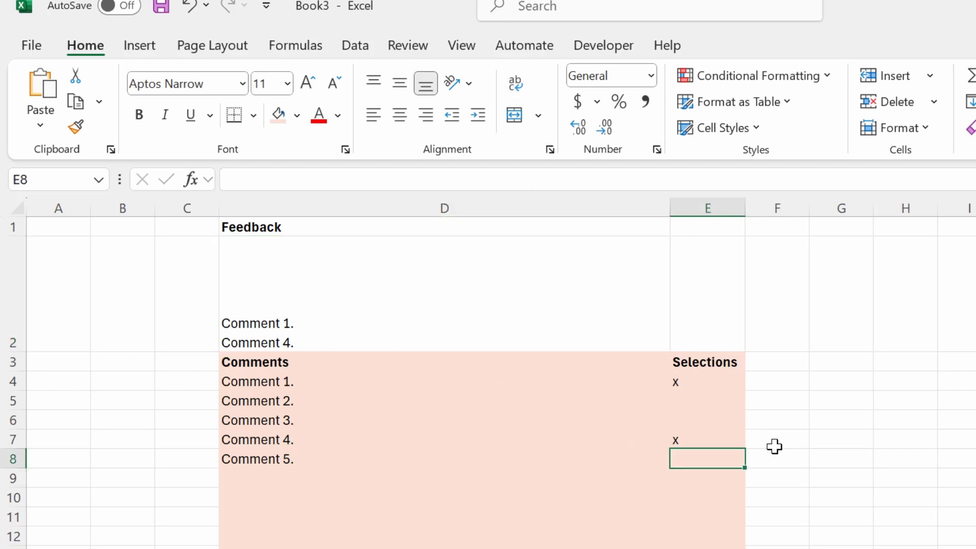
type("x")
left_click(709, 475)
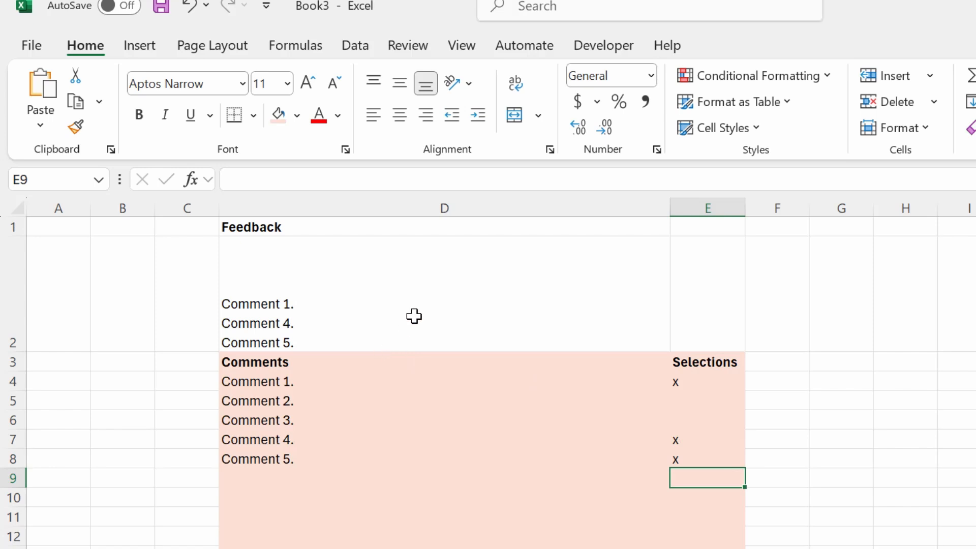
left_click(272, 323)
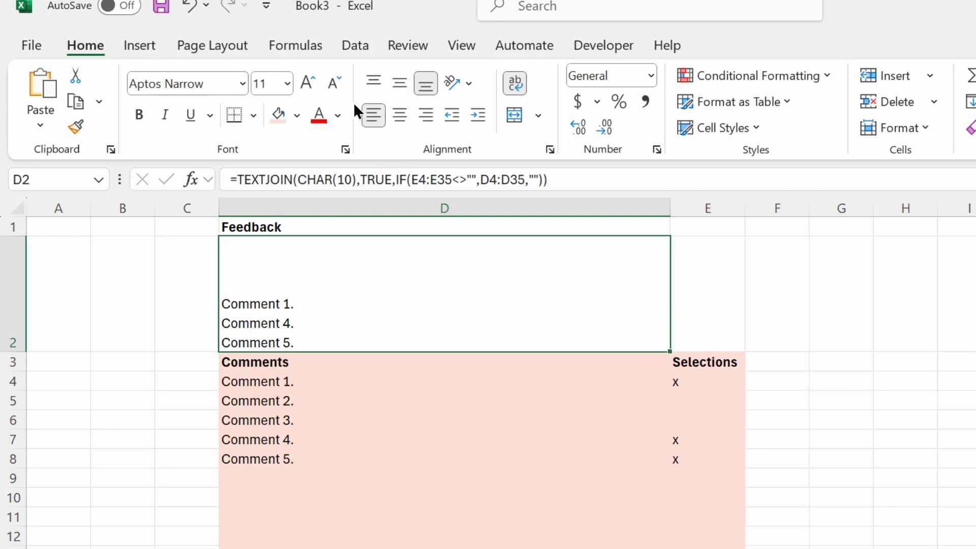
left_click(374, 81)
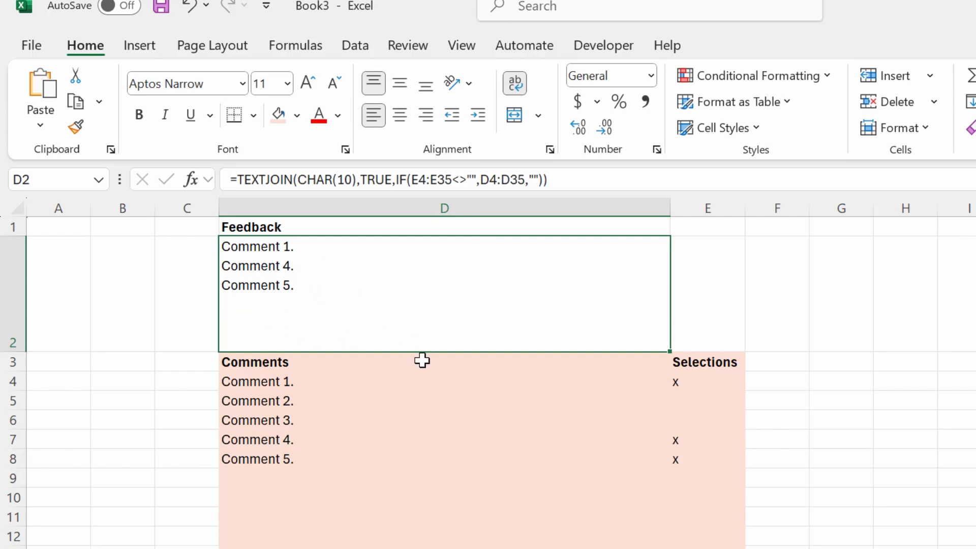
Add 'Sixth comment' in D9 marked x in E9, then copy the Feedback cell D2
left_click(515, 403)
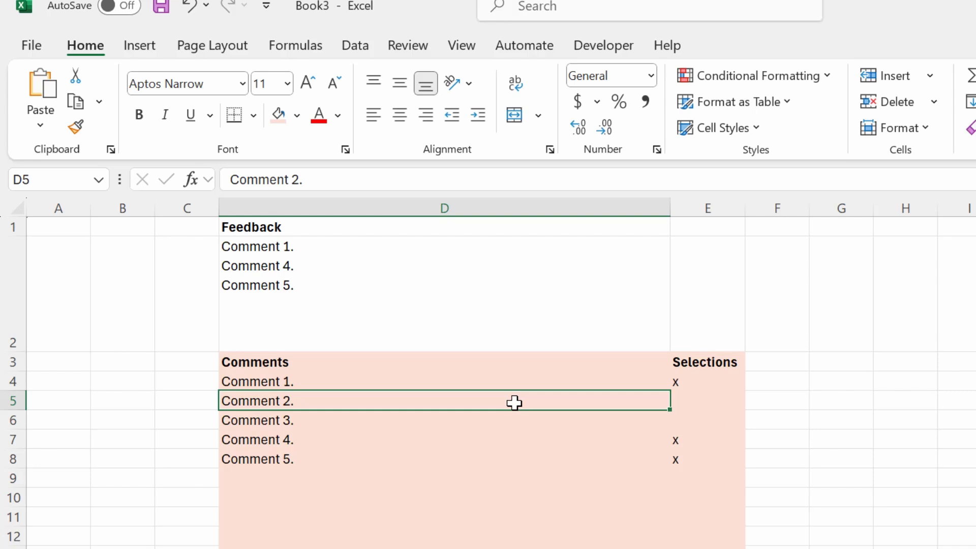
key("Down")
key("Down")
key("Down")
key("Down")
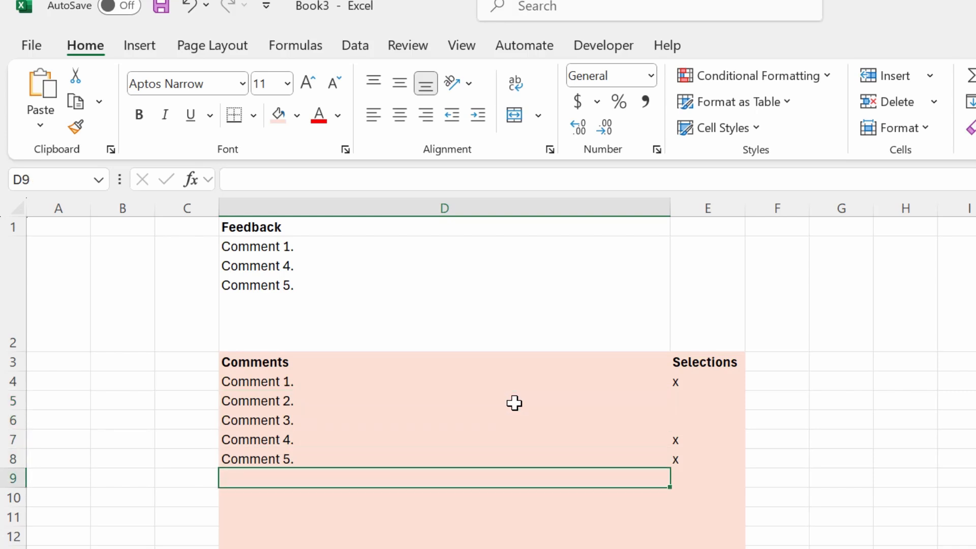
type("Sixth")
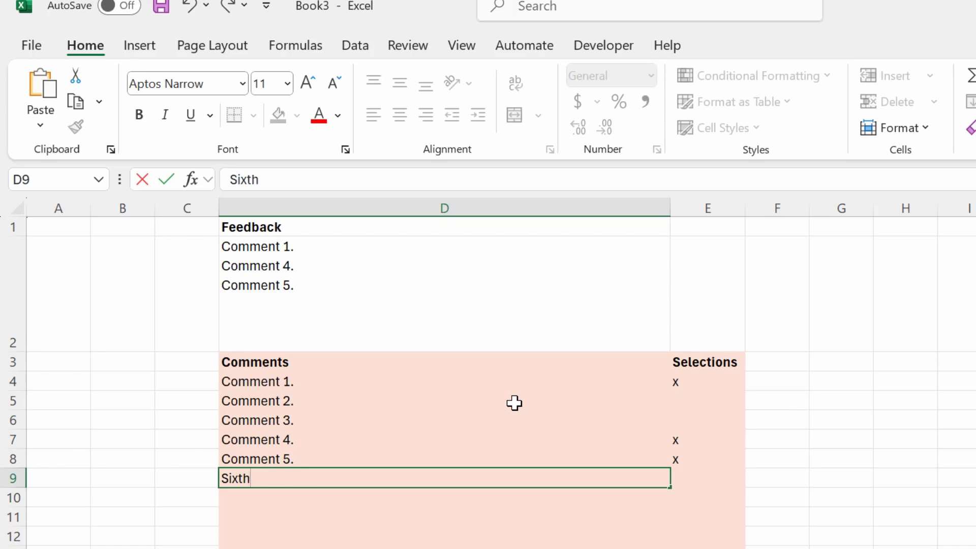
type(" comment")
key("Return")
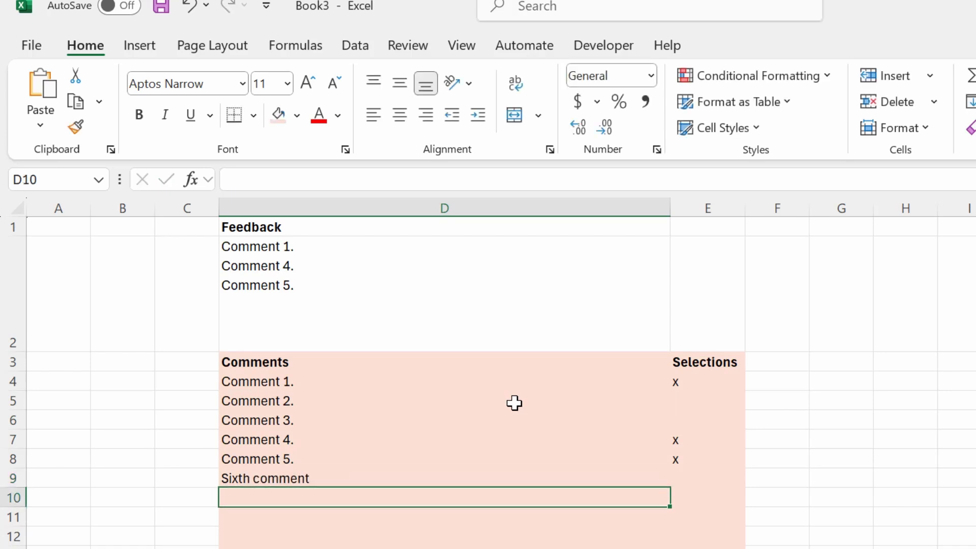
key("Up")
key("Right")
type("x")
key("Return")
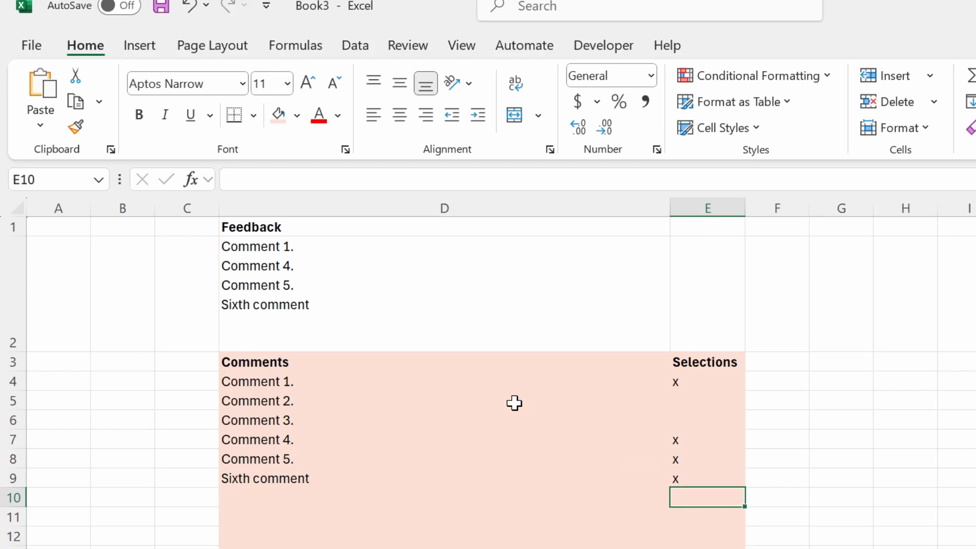
left_click(360, 306)
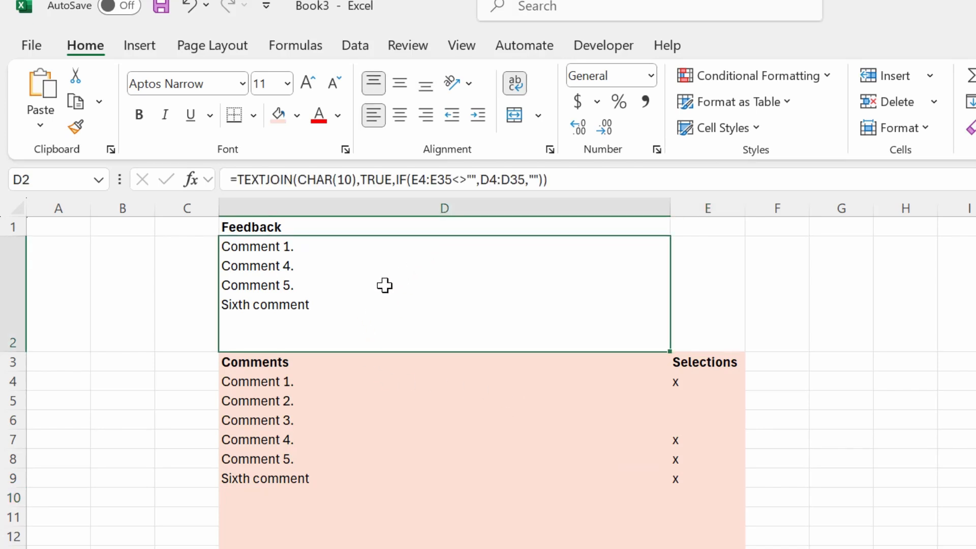
key("ctrl+c")
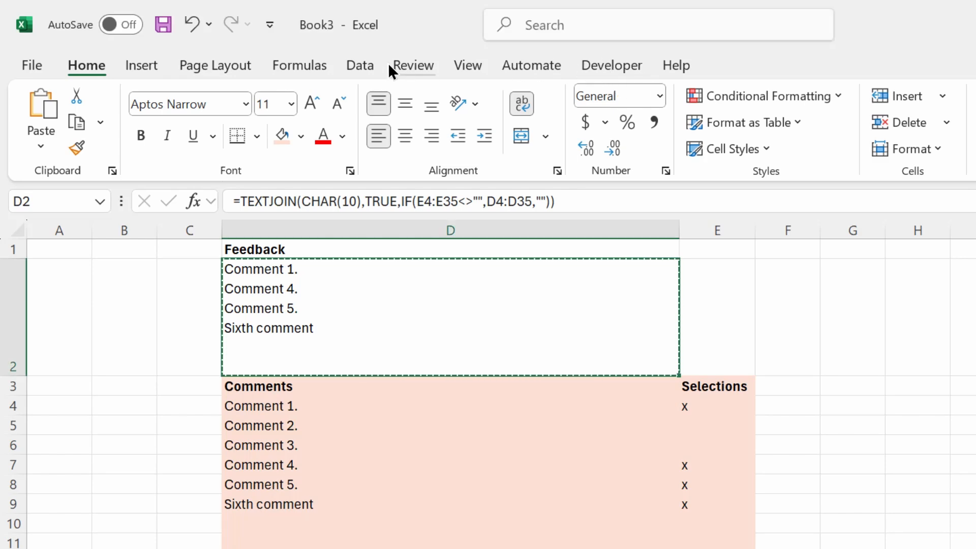
Record a new macro named clearselect, stored in This Workbook
left_click(614, 68)
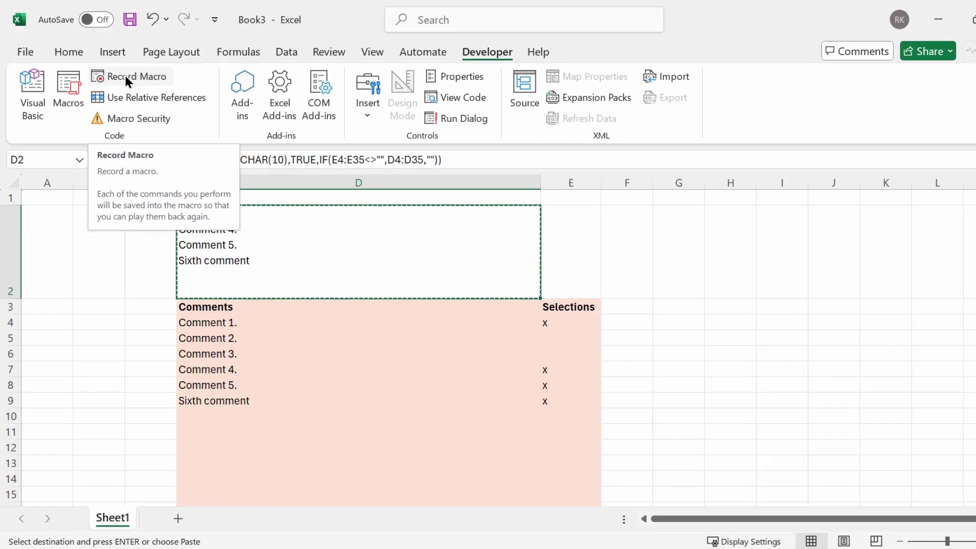
left_click(157, 96)
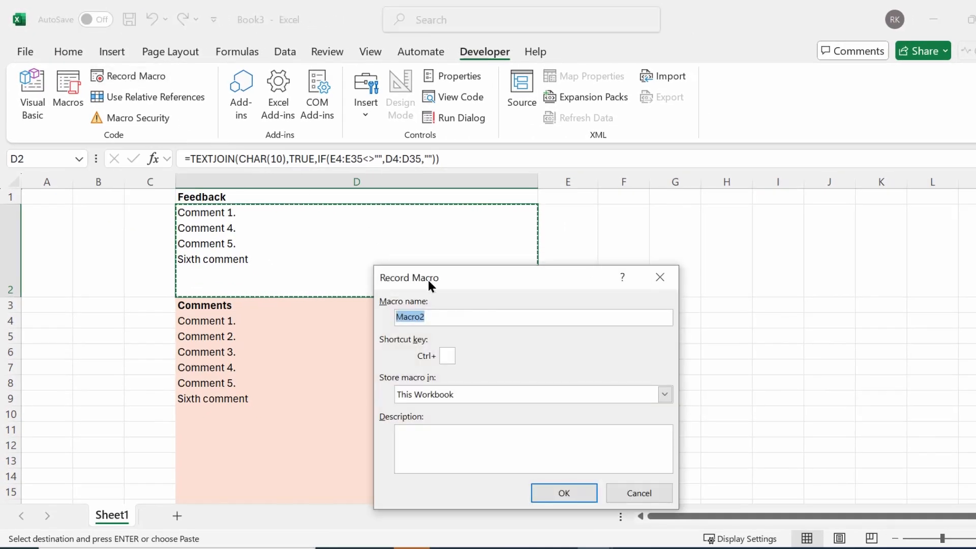
left_click_drag(440, 314, 383, 314)
type("clearselect")
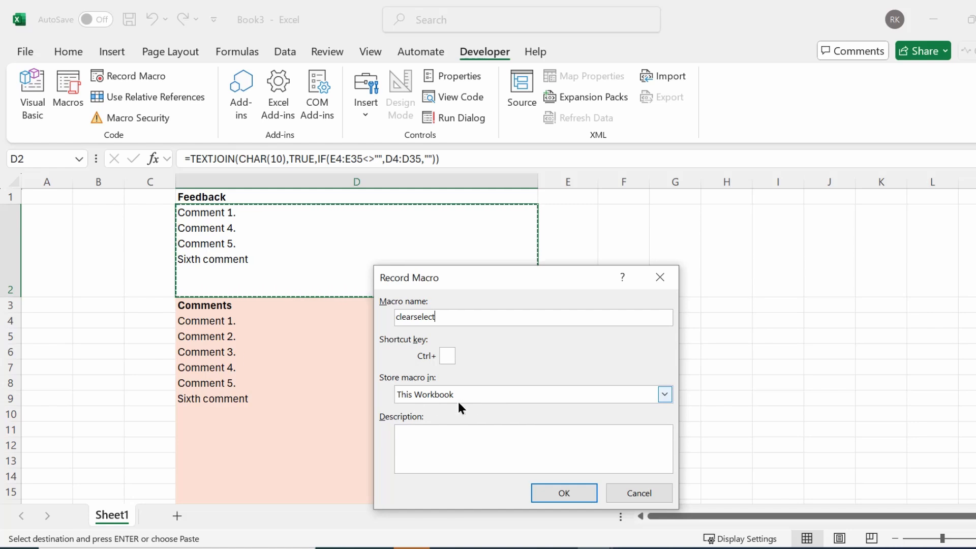
left_click(578, 488)
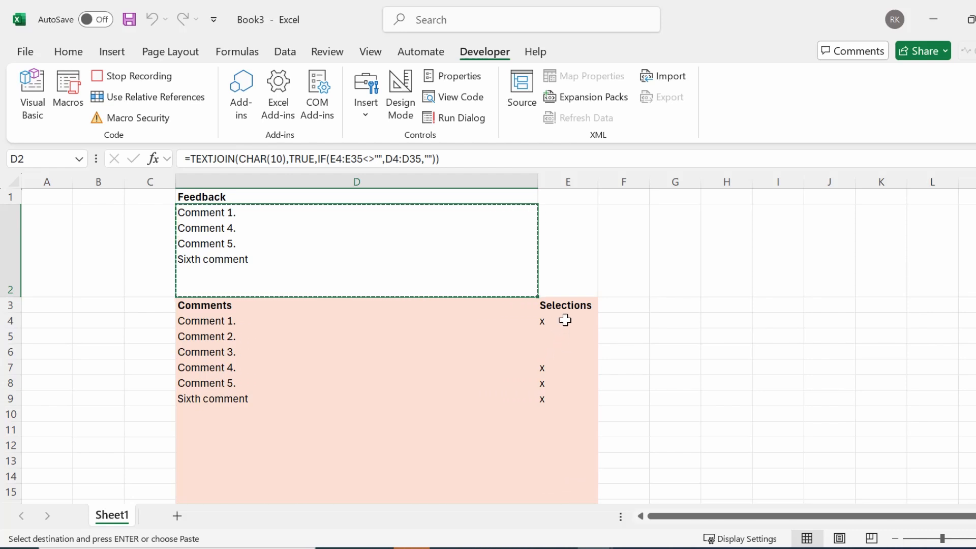
Delete the x marks in E4:E31, reselect E4, and stop recording the clearselect macro
left_click_drag(565, 321, 568, 478)
scroll(582, 365, "up", 5)
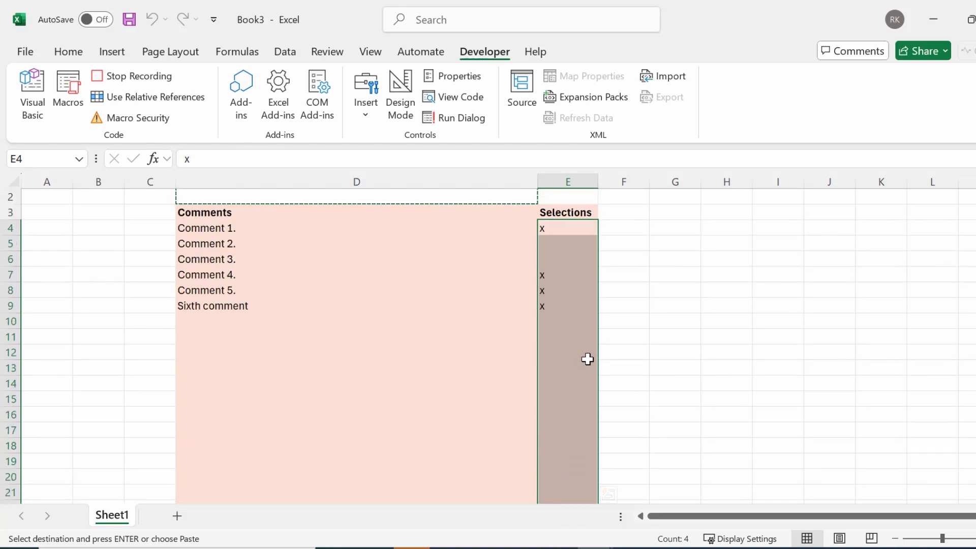
key("Delete")
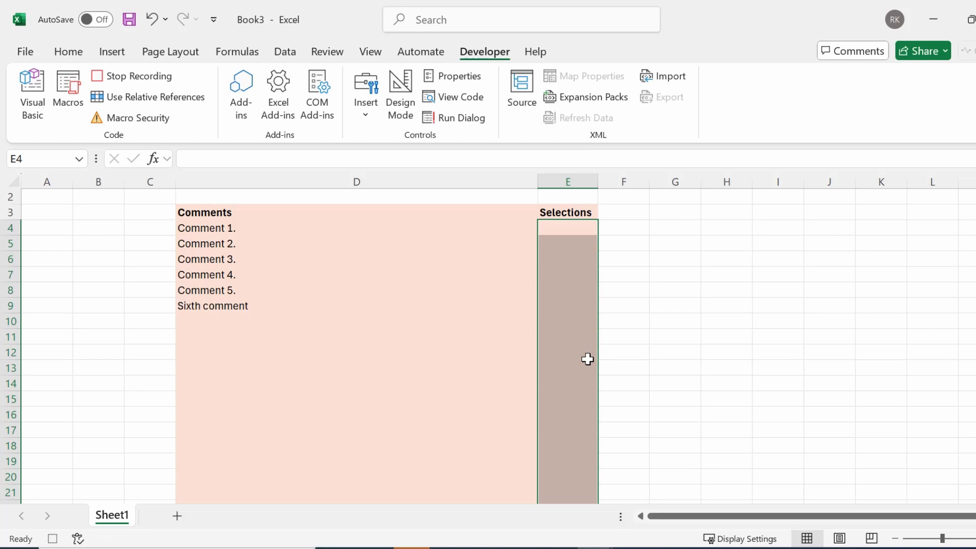
left_click(577, 229)
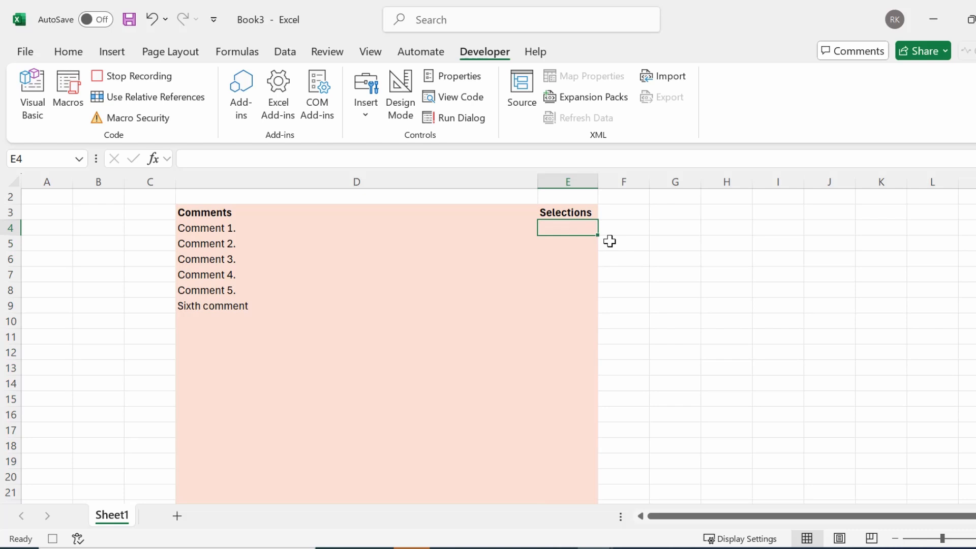
left_click(132, 77)
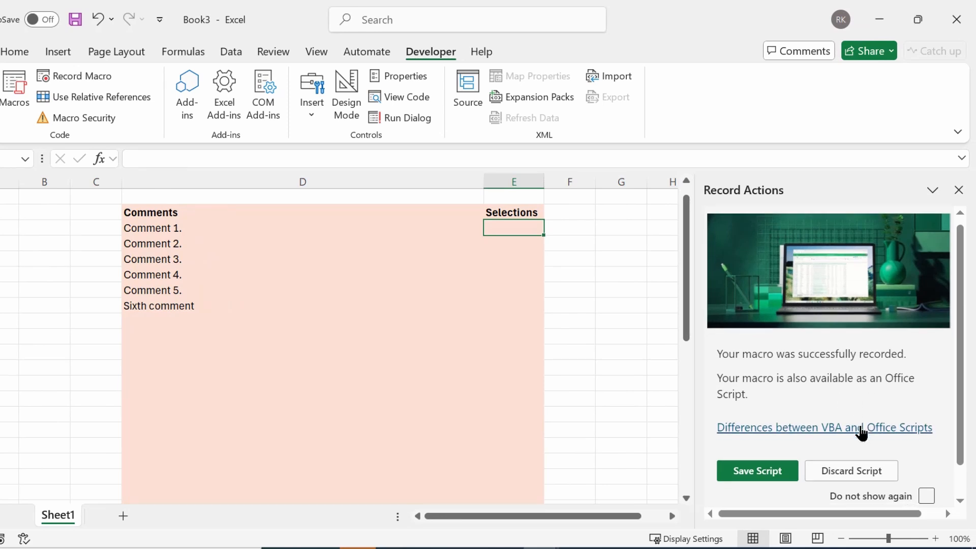
Save the recorded script, then close the Code Editor and Record Actions panes
scroll(862, 433, "down", 1)
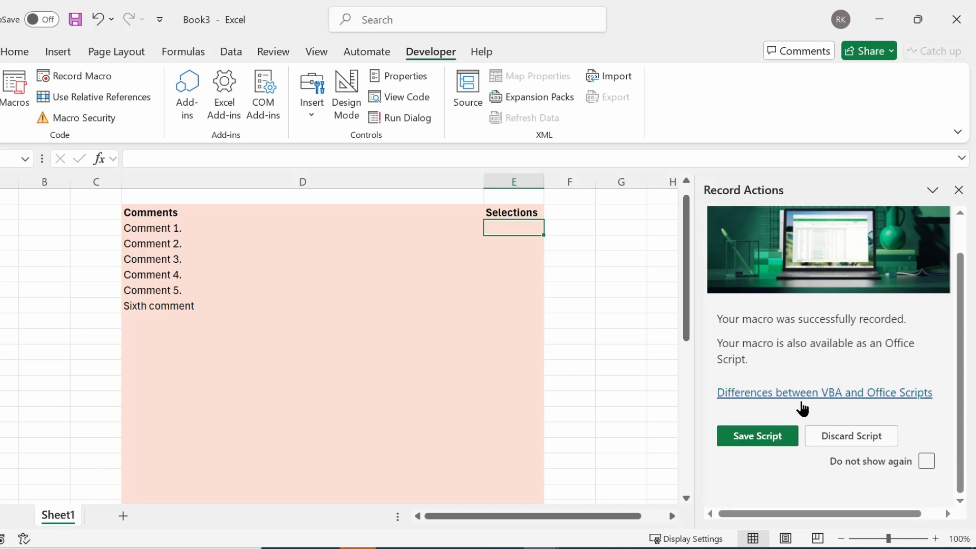
left_click(780, 443)
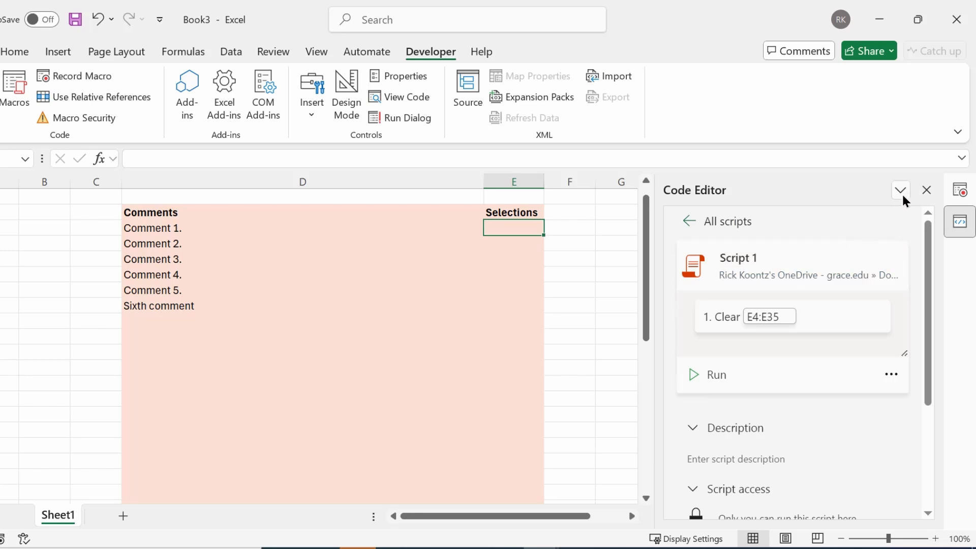
left_click(927, 191)
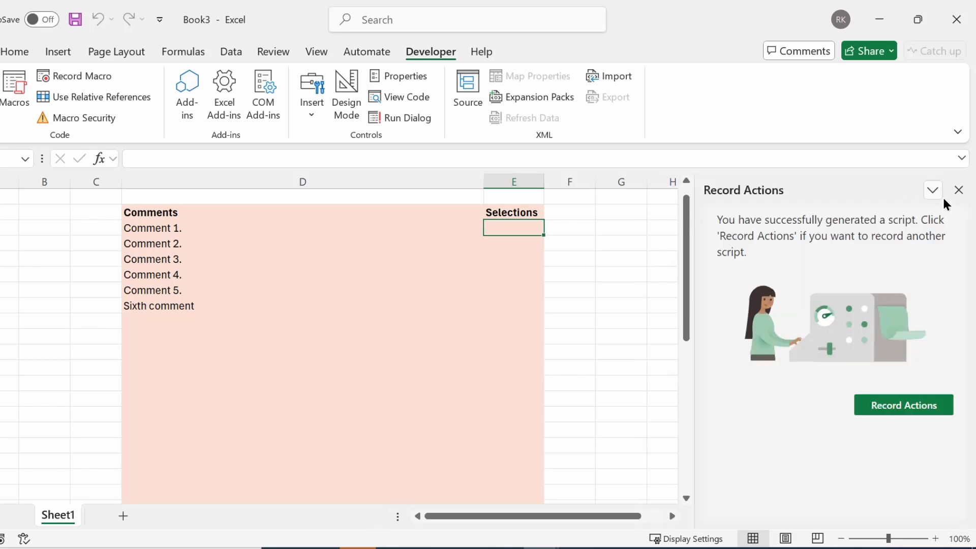
left_click(958, 191)
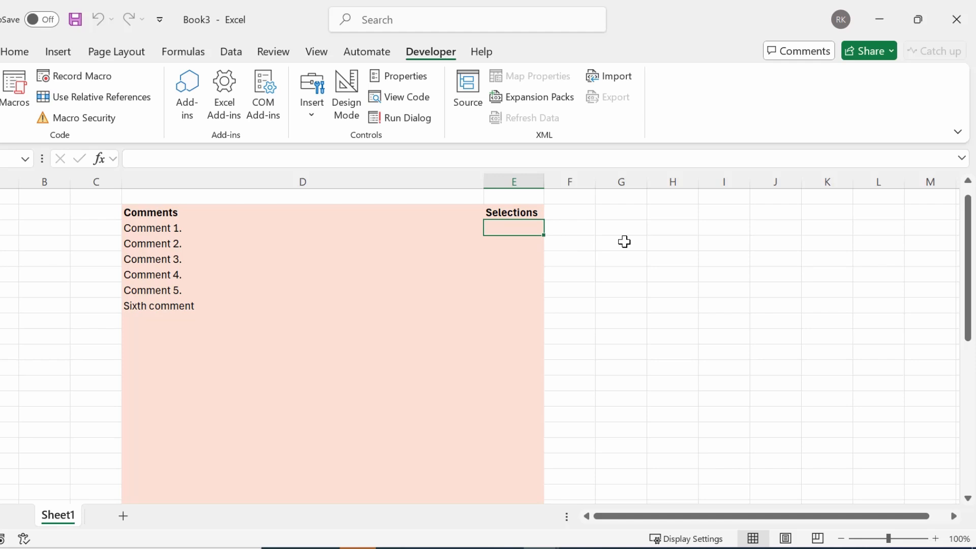
scroll(623, 242, "up", 2)
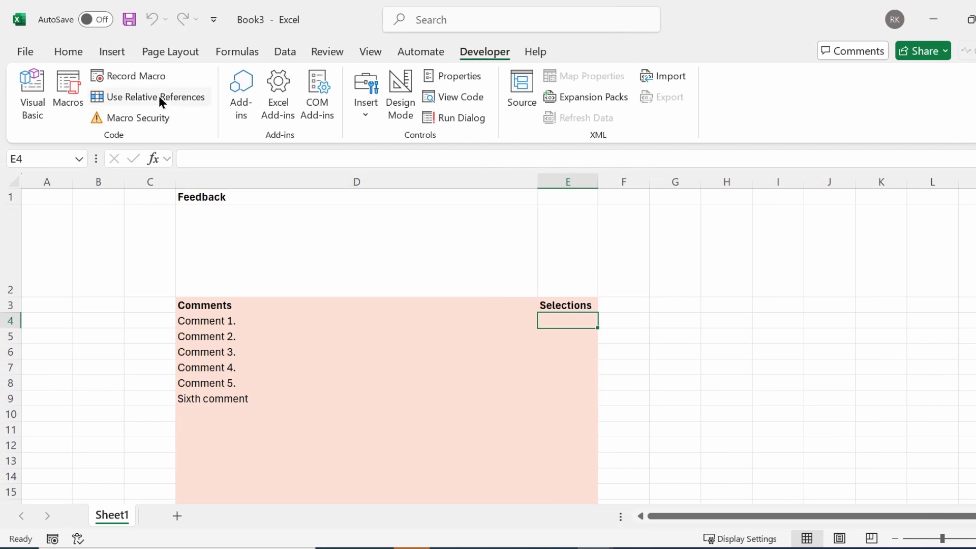
Draw a Rounded Rectangle shape above the Selections column over columns E to G
left_click(106, 50)
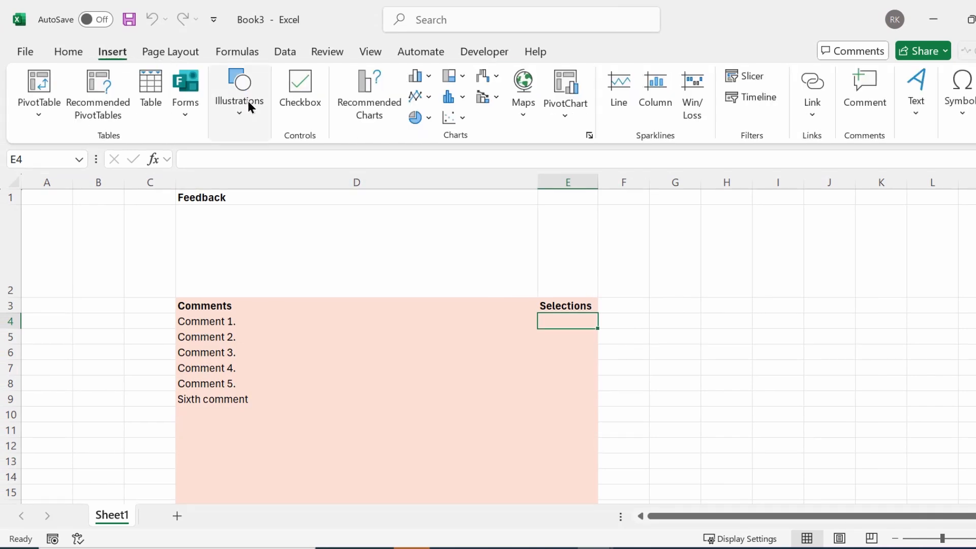
left_click(248, 101)
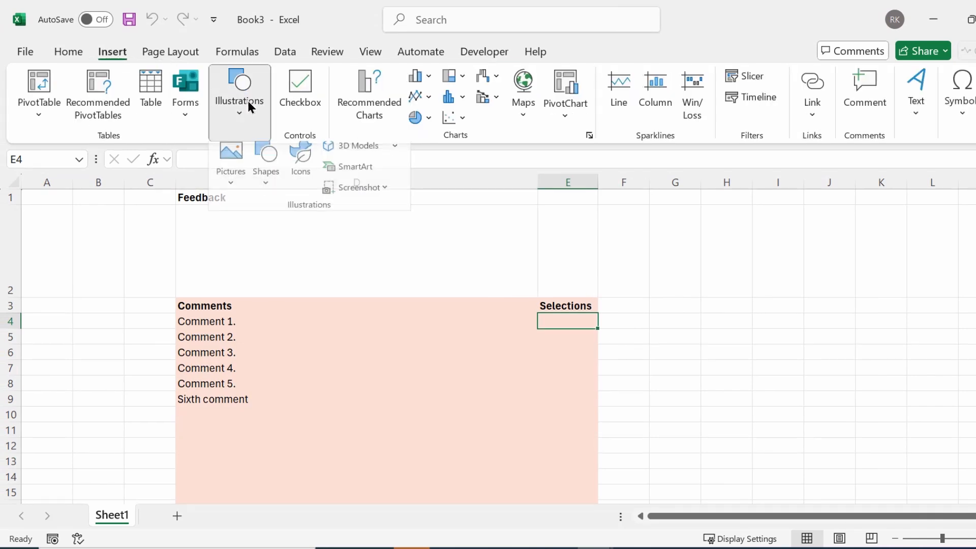
left_click(268, 170)
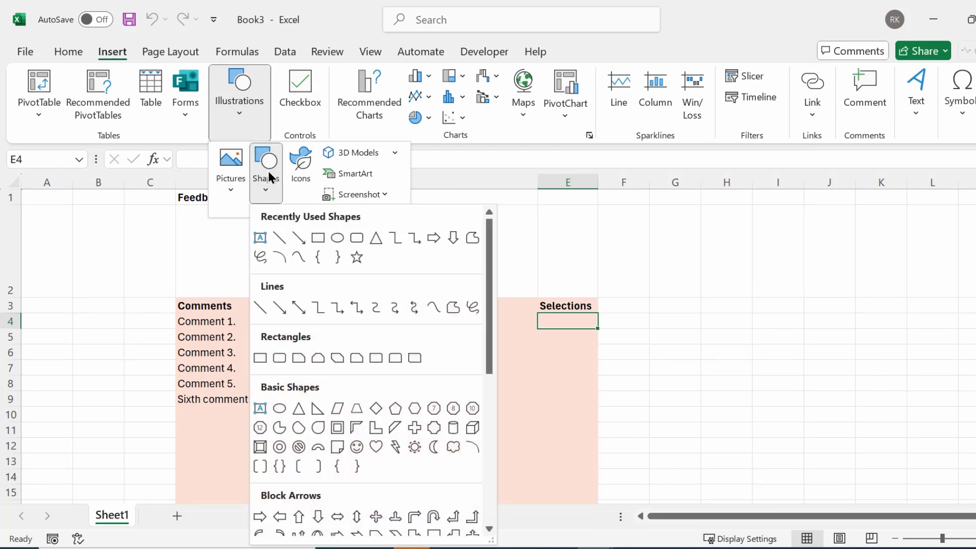
left_click(357, 243)
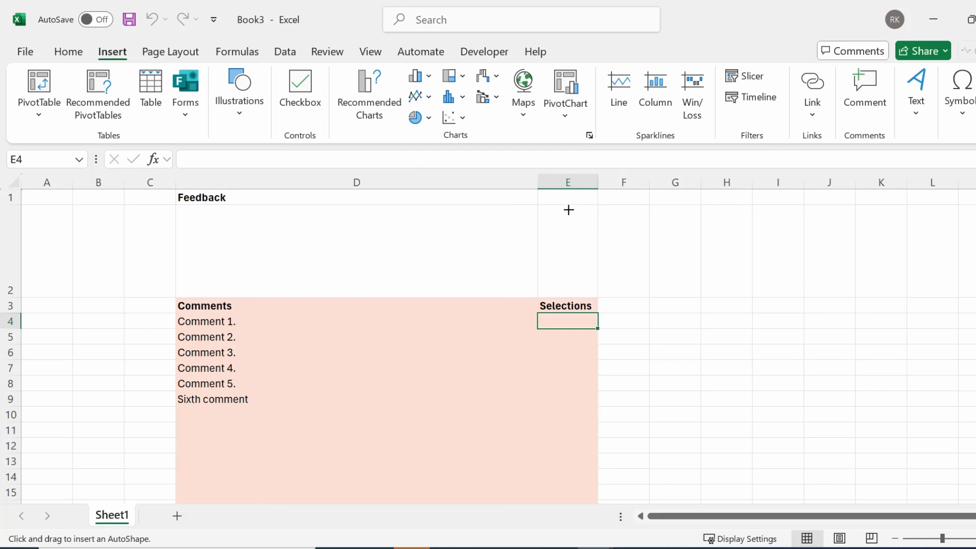
left_click_drag(569, 209, 689, 286)
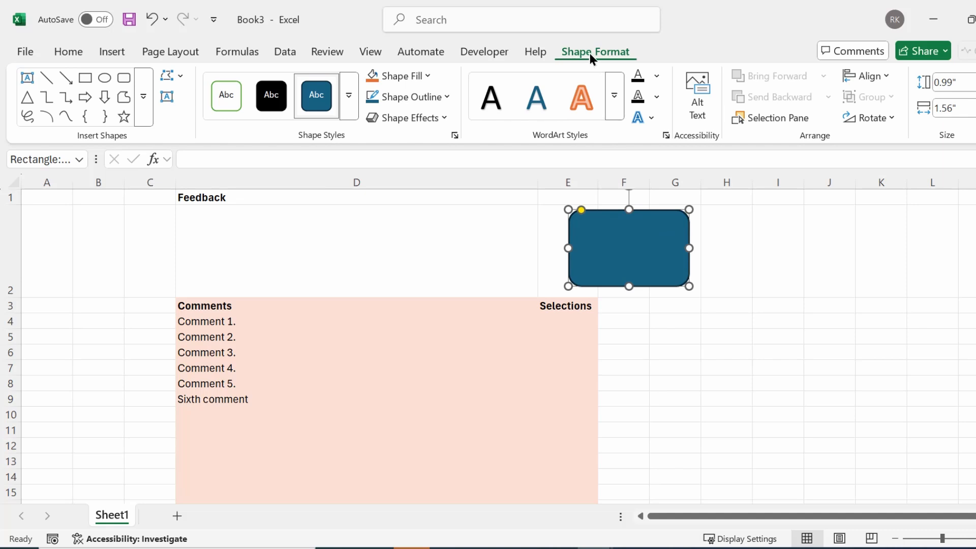
Apply the Intense Effect - Orange, Accent 2 style to the rounded rectangle
left_click(348, 98)
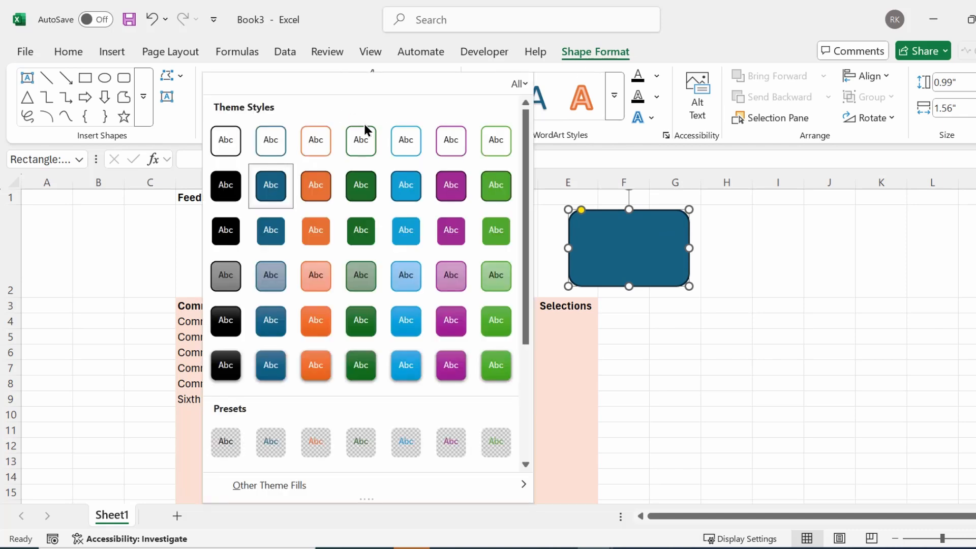
left_click(313, 370)
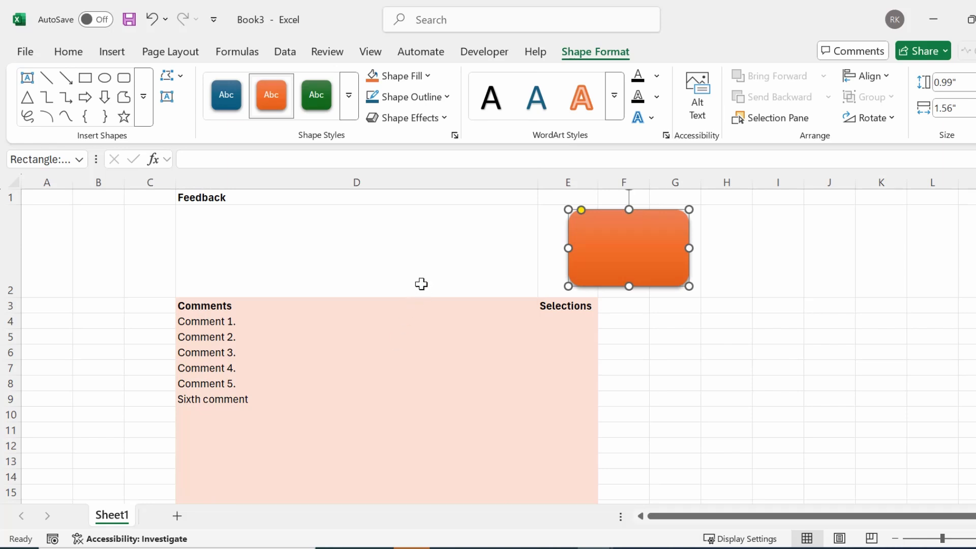
Label the shape 'Clear Selections' in 18 pt text, centred horizontally and vertically
type("C")
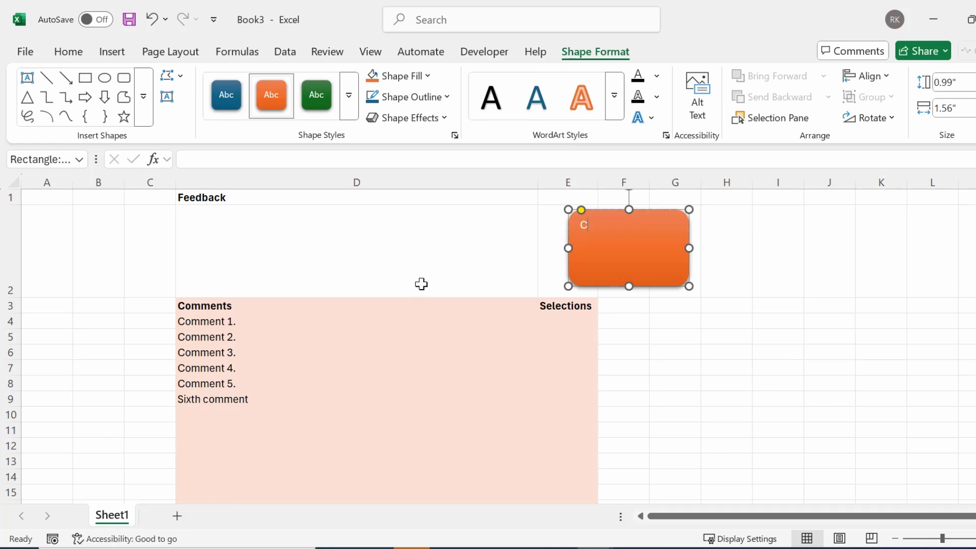
type("lear Selections")
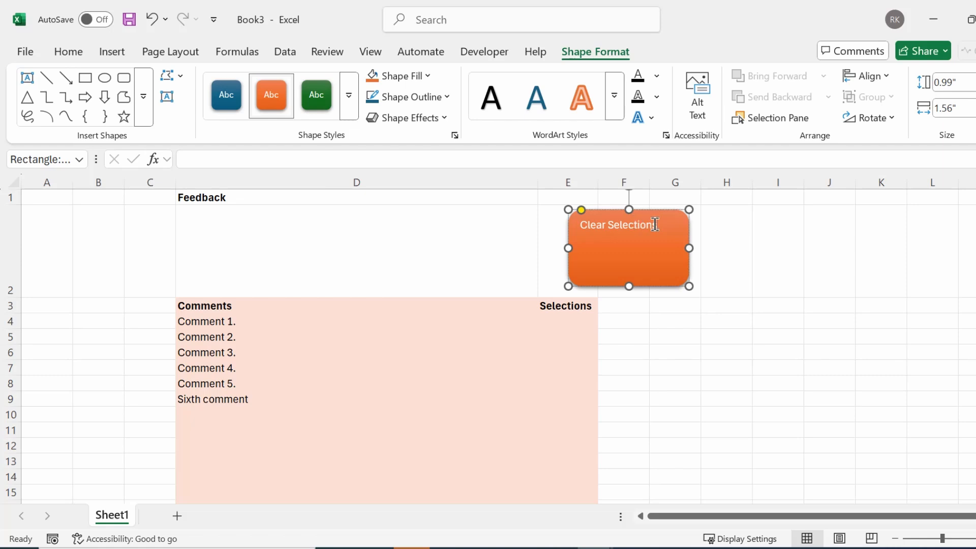
left_click_drag(655, 225, 581, 225)
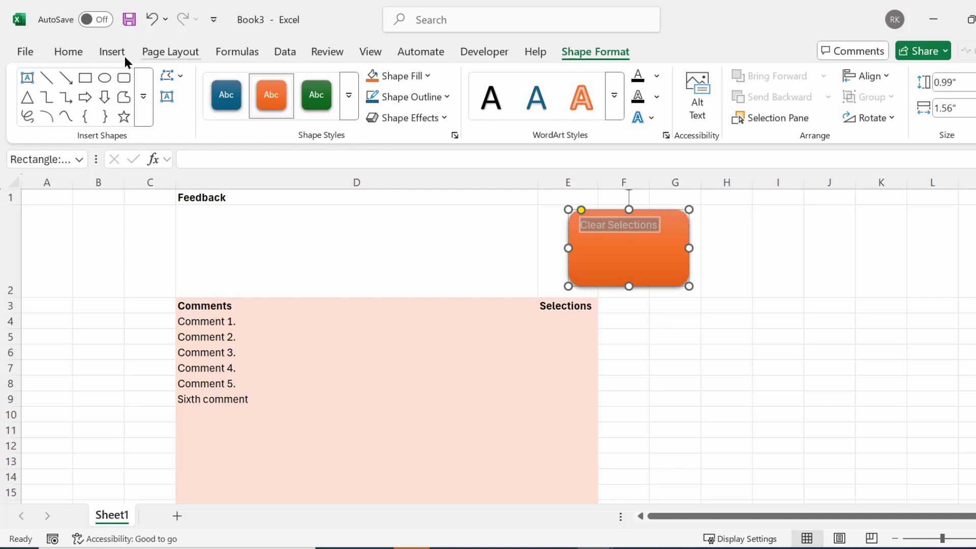
left_click(68, 51)
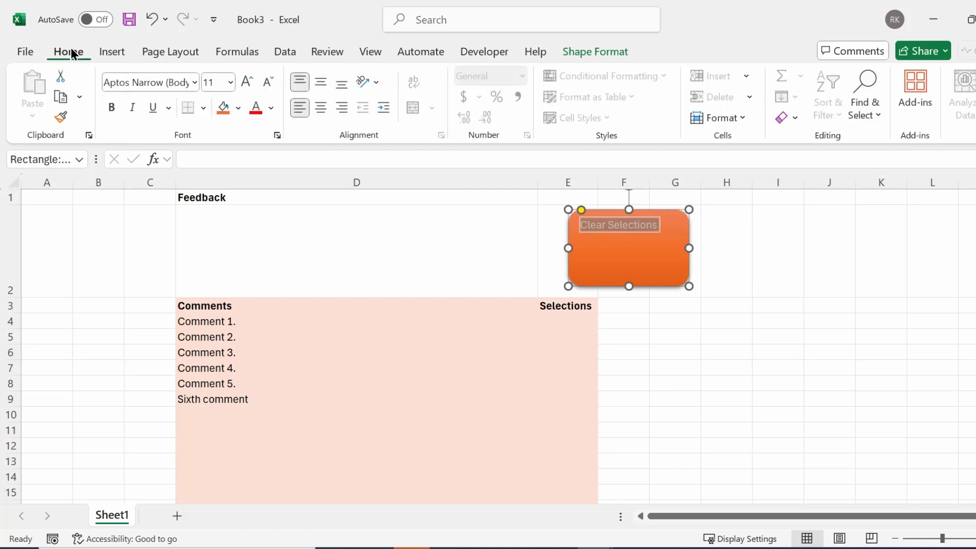
left_click(230, 82)
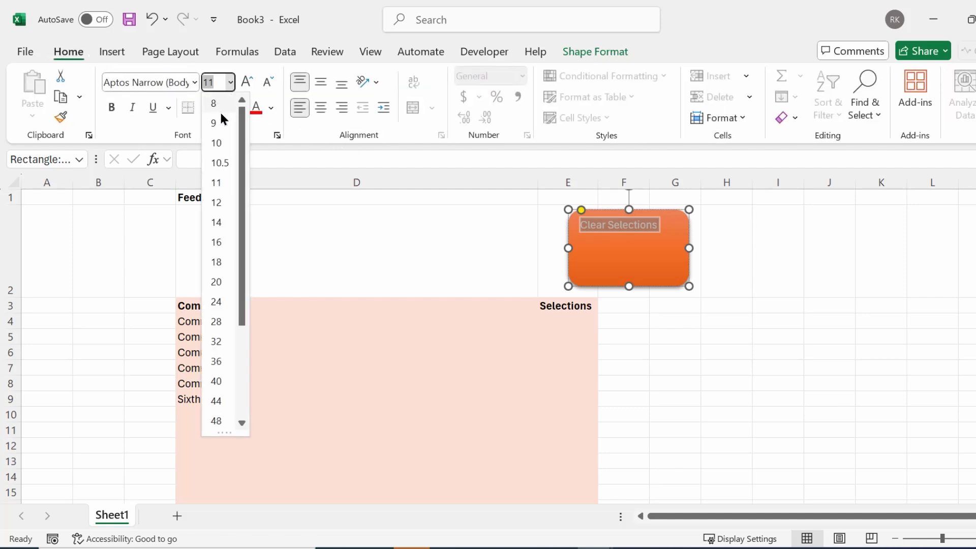
left_click(221, 265)
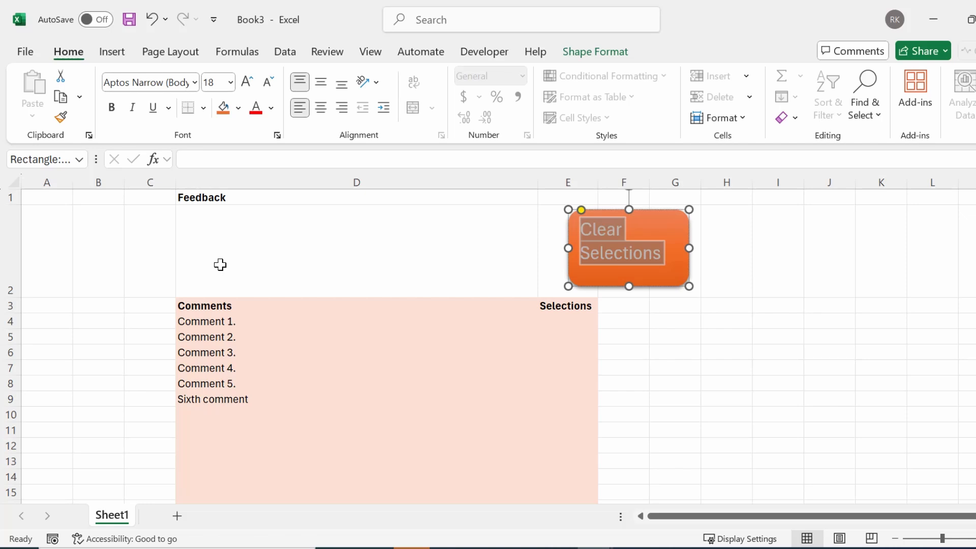
left_click(323, 89)
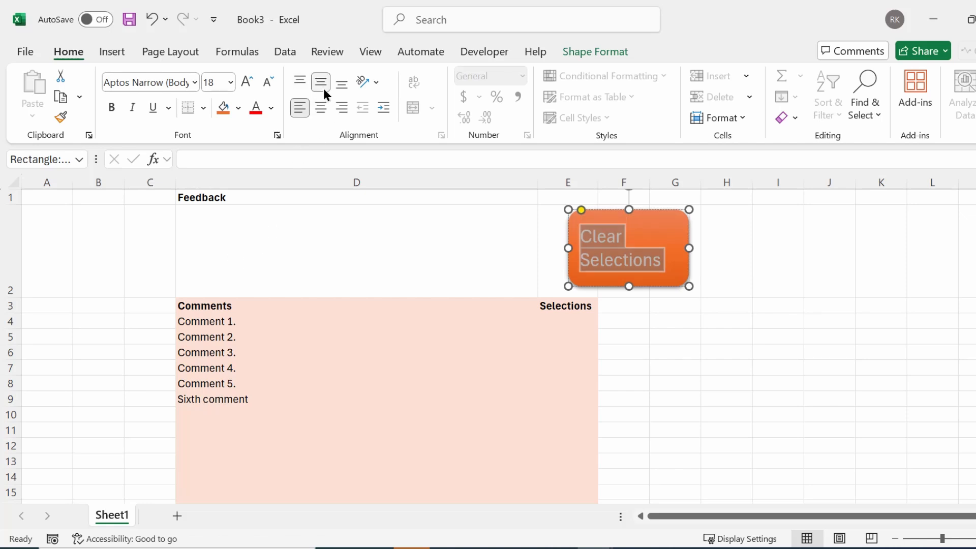
left_click(325, 111)
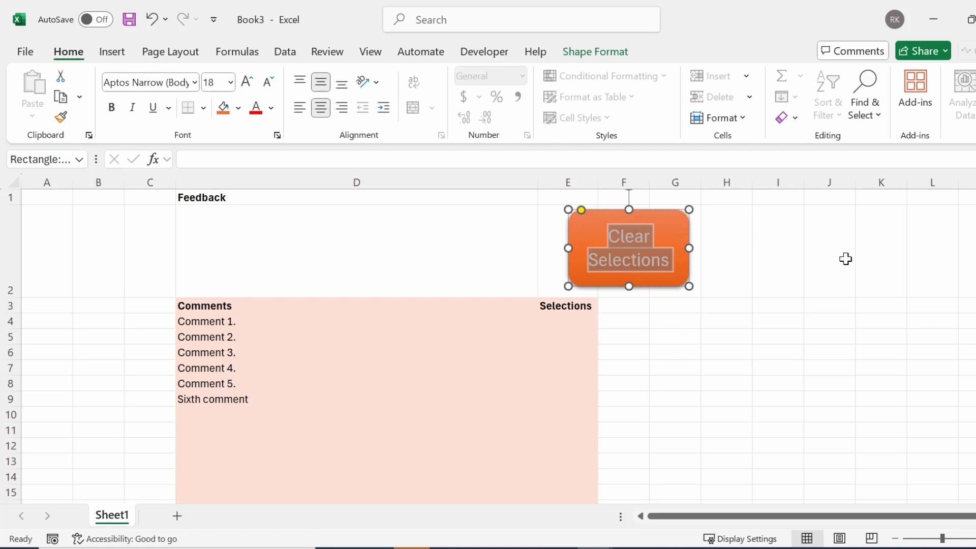
left_click(750, 242)
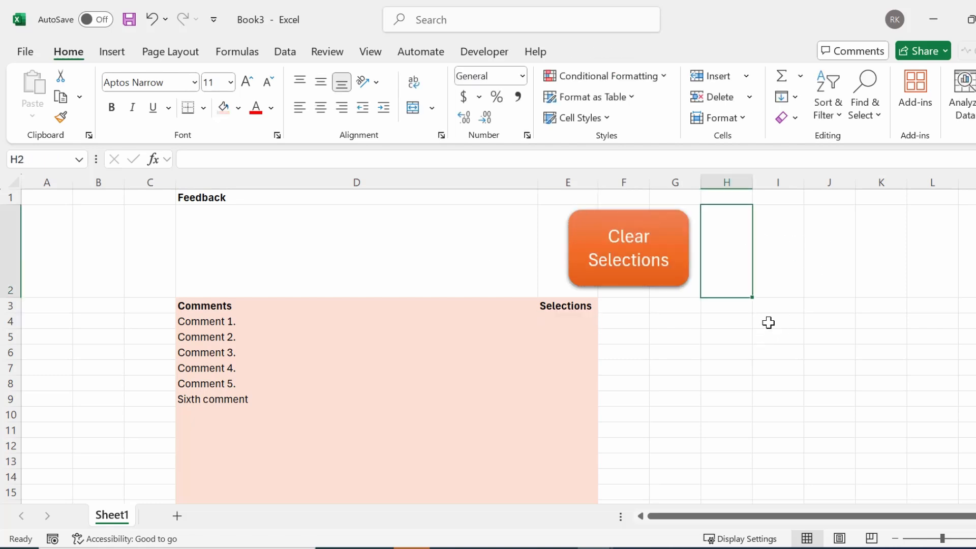
Assign the clearselect macro to the Clear Selections button shape
right_click(585, 248)
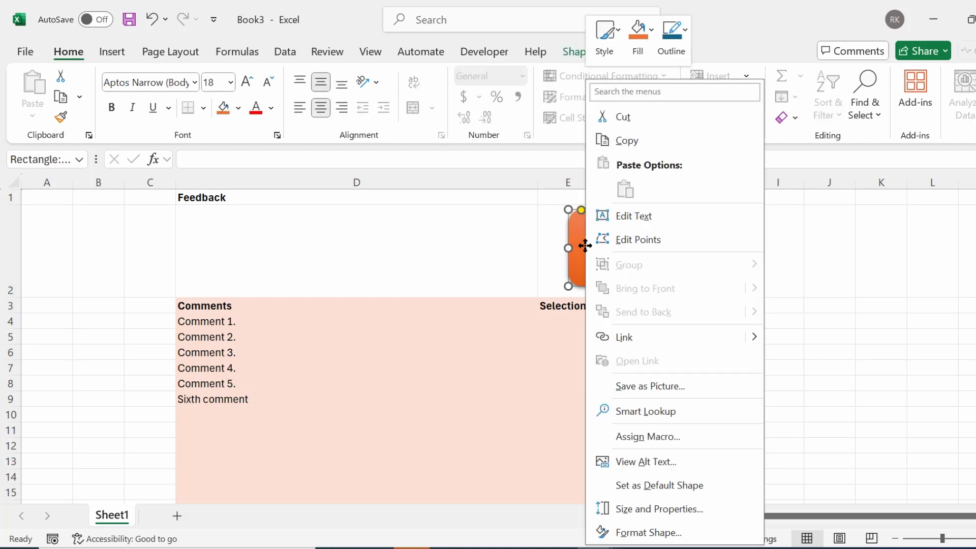
left_click(633, 437)
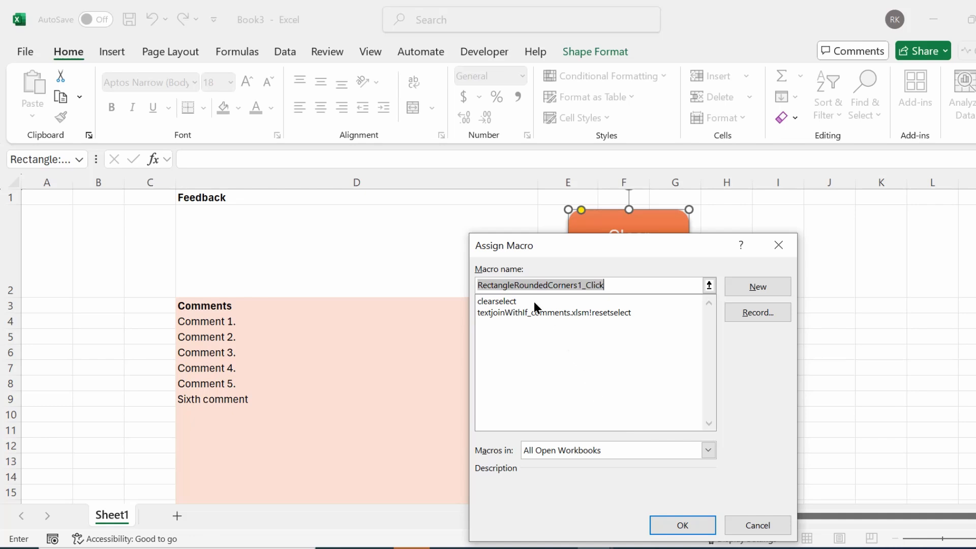
left_click(497, 304)
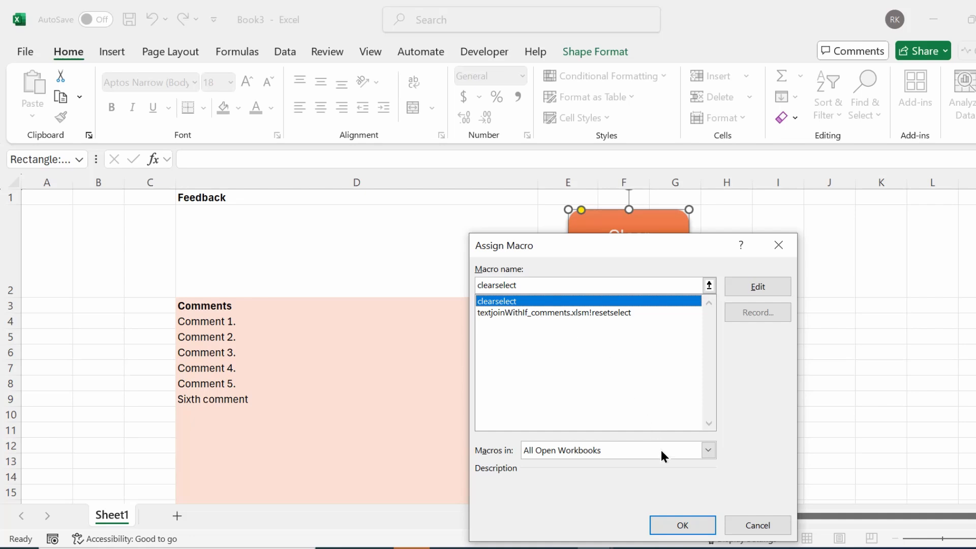
left_click(698, 519)
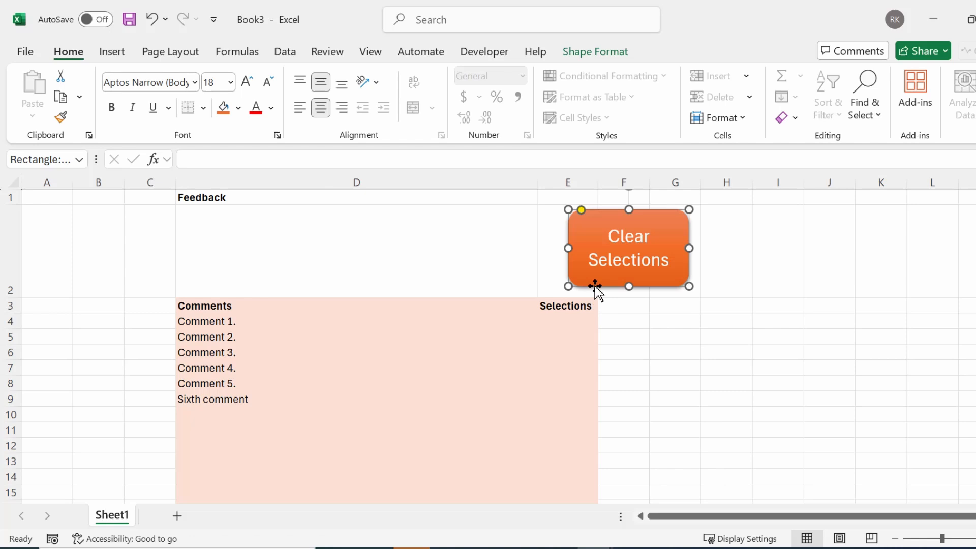
left_click(682, 334)
left_click(558, 321)
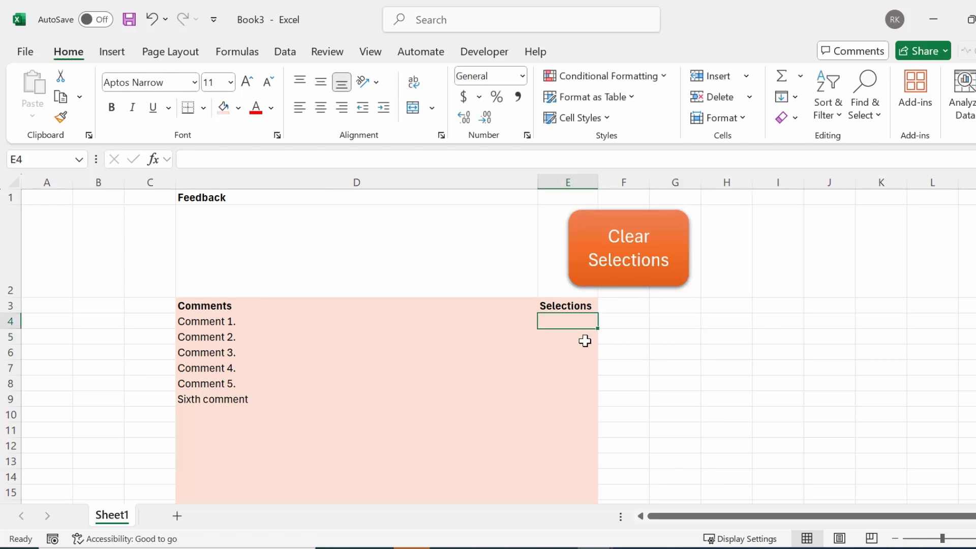
type("x")
left_click(573, 369)
type("x")
key("Return")
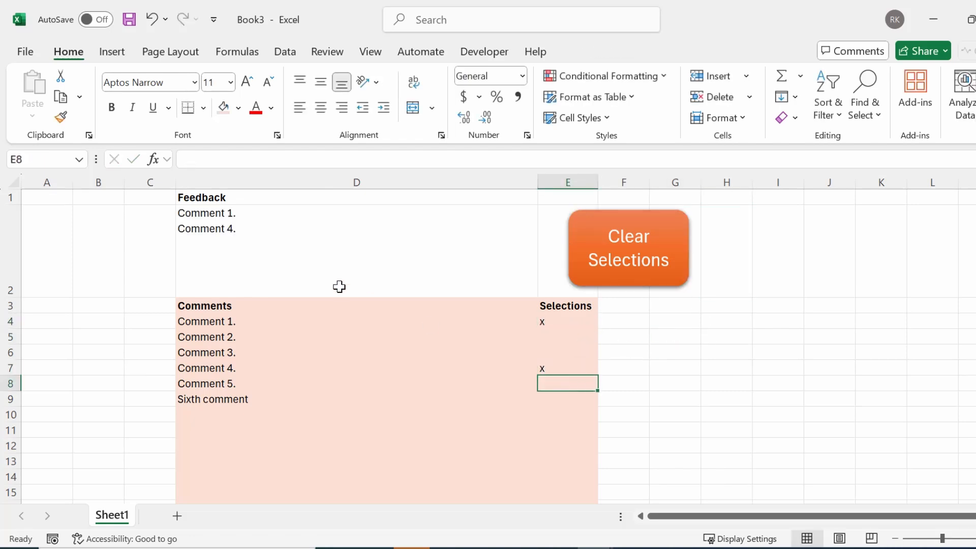
left_click(647, 267)
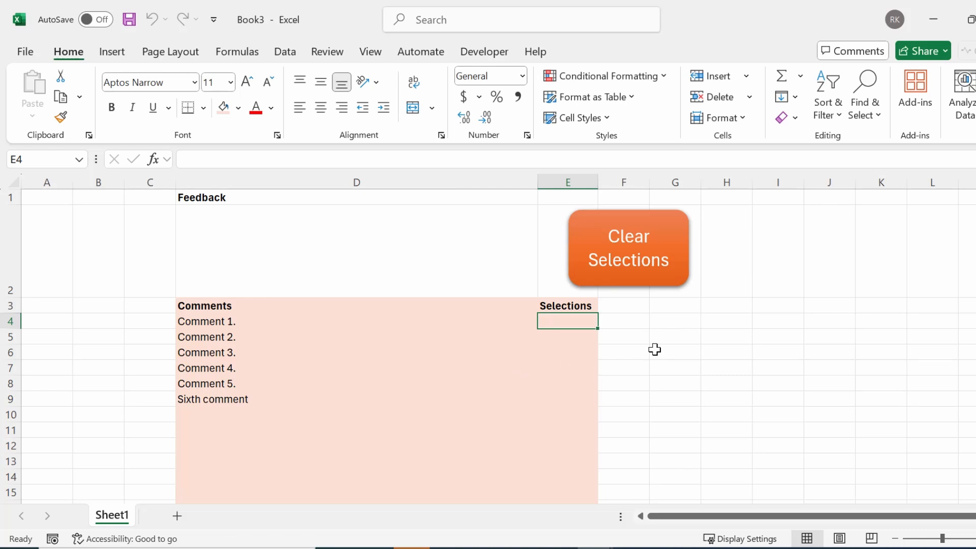
Save Book3 as an Excel Macro-Enabled Workbook named commentshelper
left_click(30, 57)
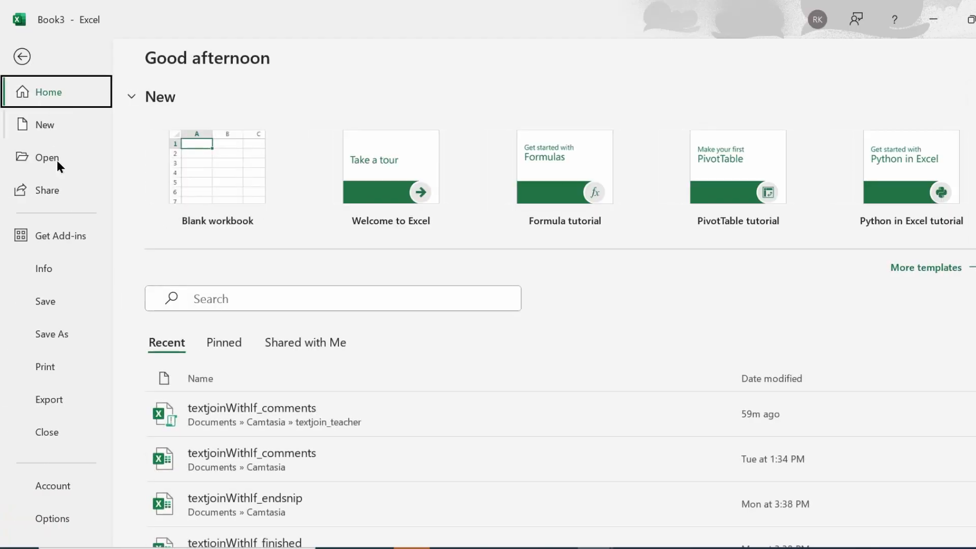
left_click(52, 334)
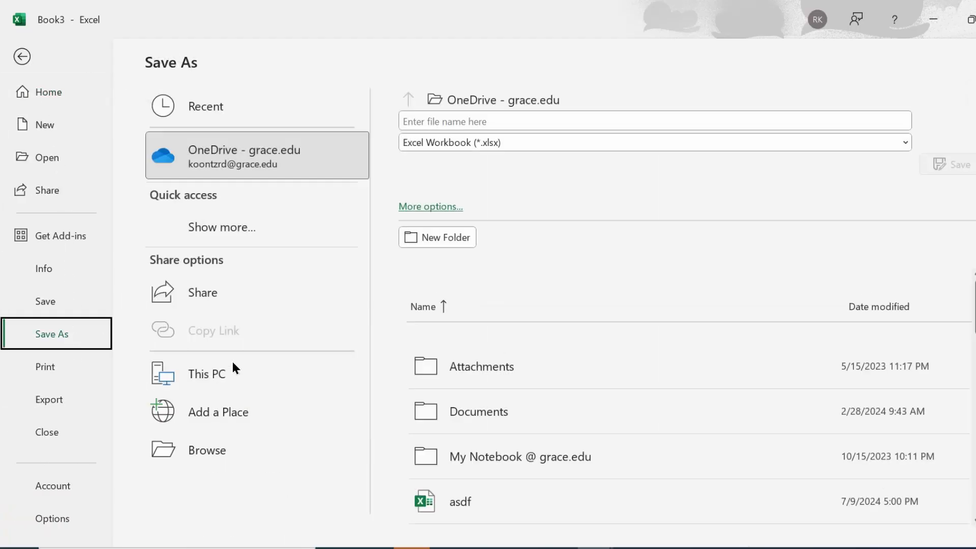
left_click(212, 449)
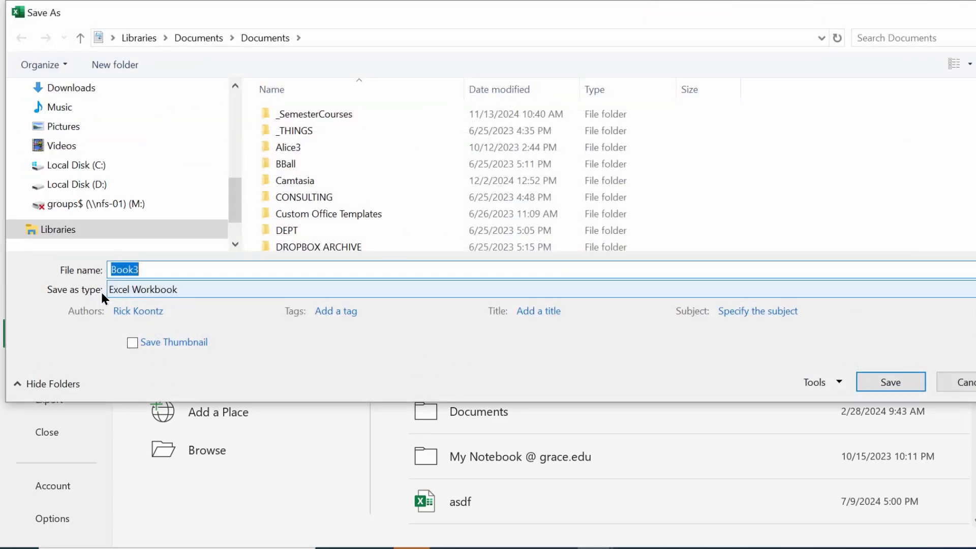
left_click(153, 290)
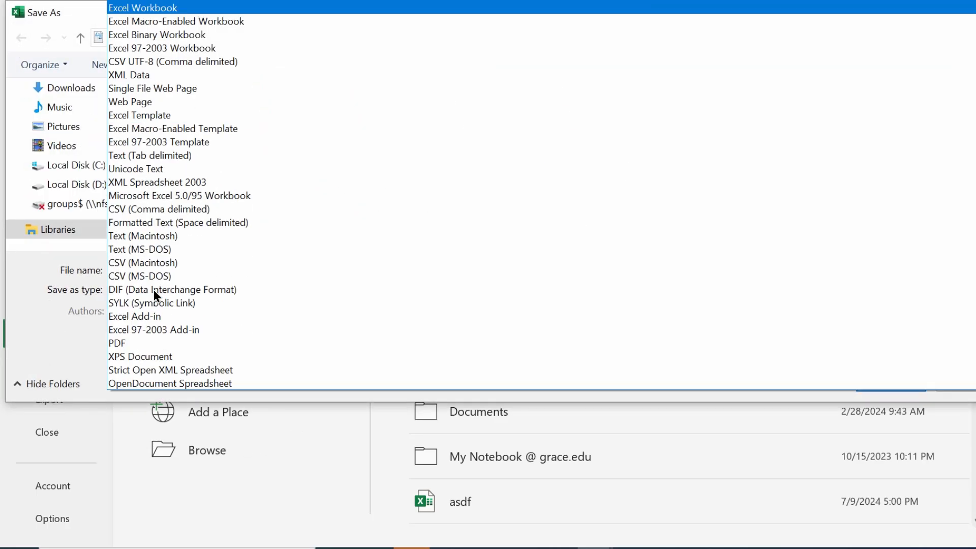
left_click(228, 20)
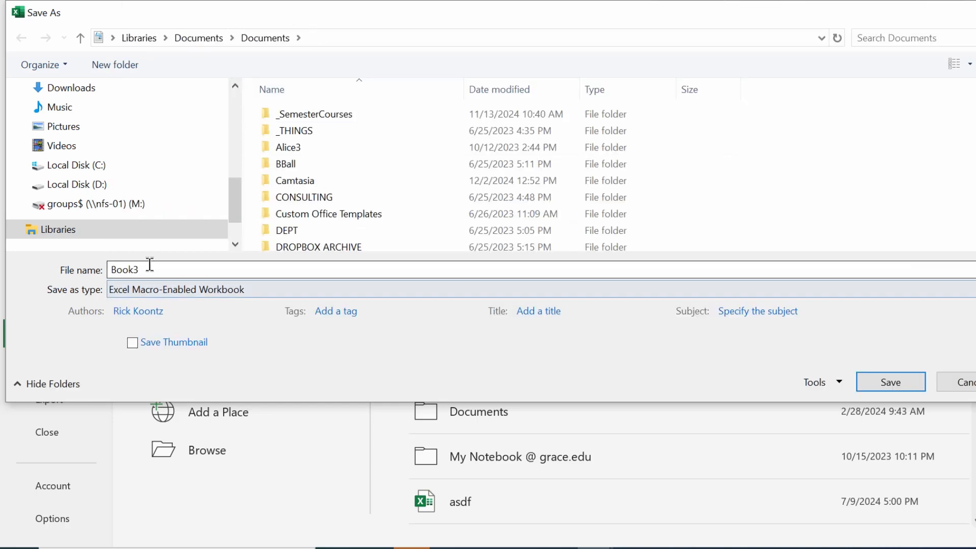
double_click(182, 272)
type("m")
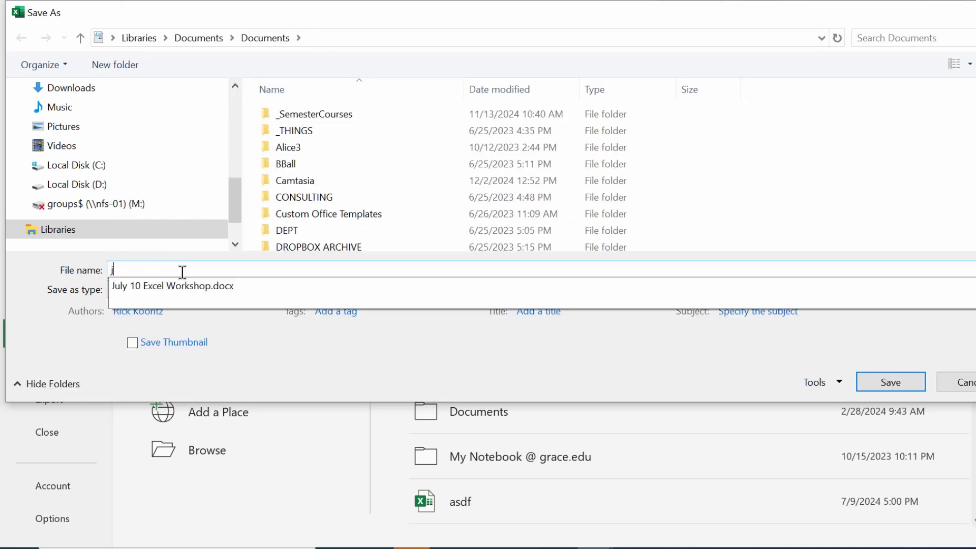
key("BackSpace")
type("commentshelper")
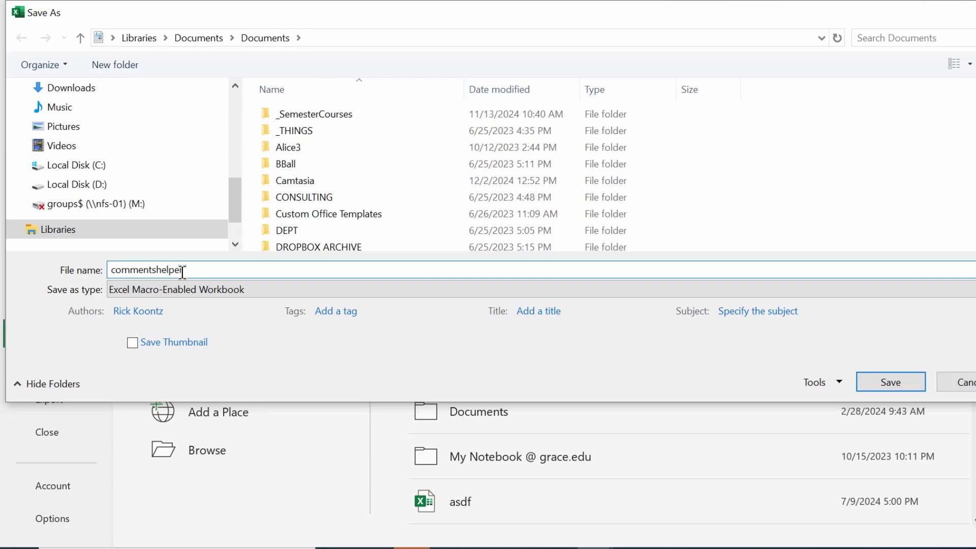
left_click(898, 381)
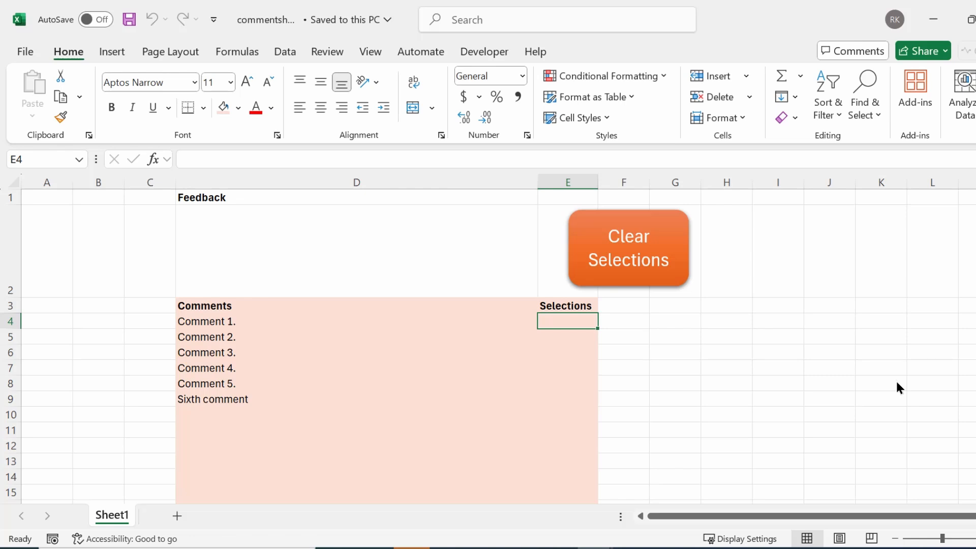
Rename the Sheet1 tab to Assignment1
double_click(106, 517)
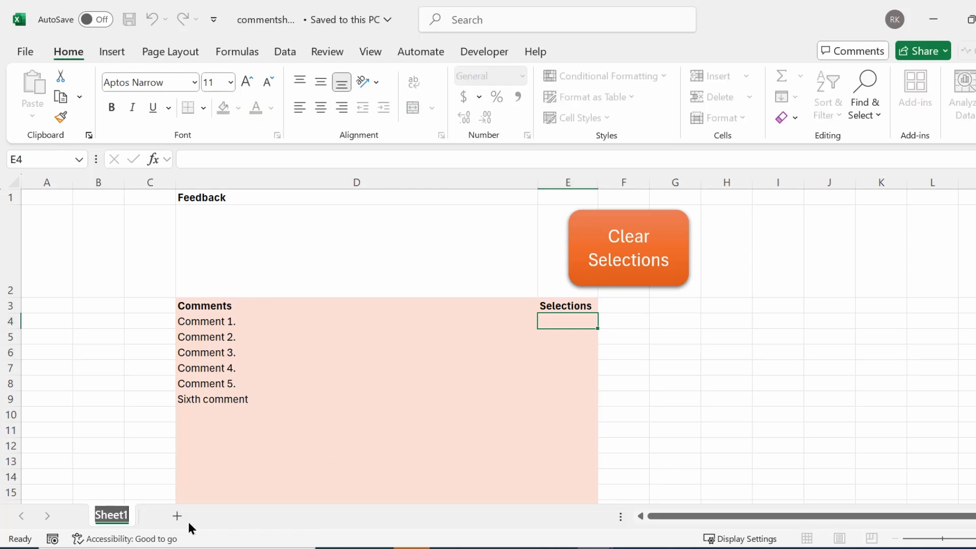
type("A")
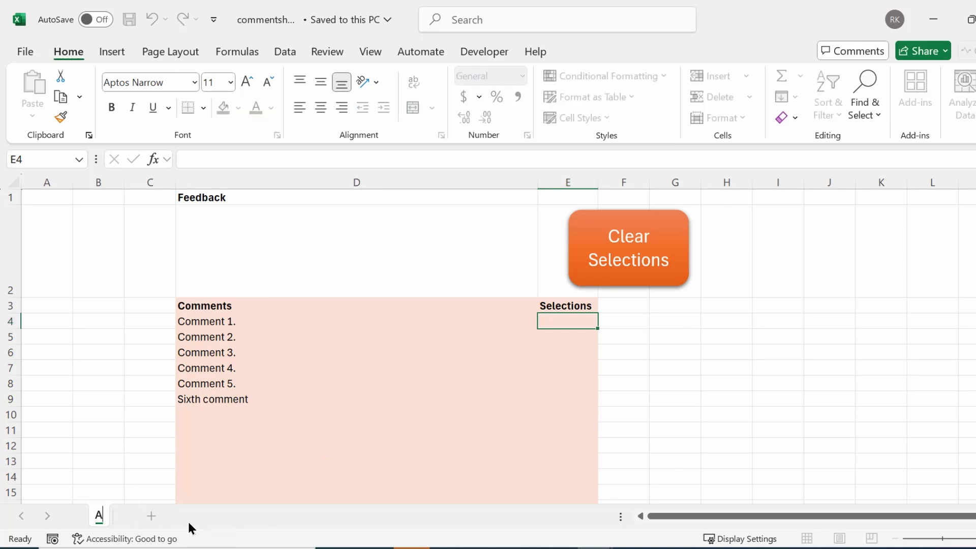
type("ssignment1")
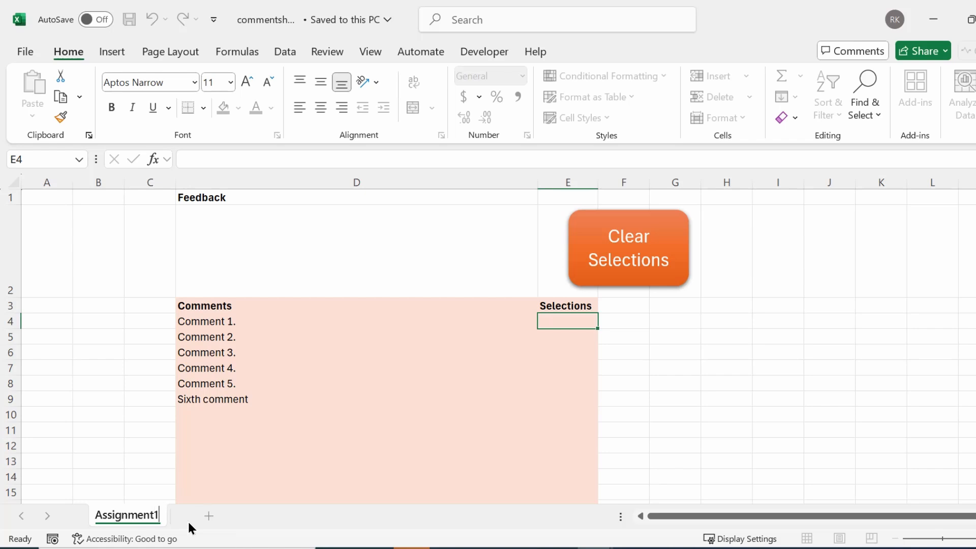
key("Return")
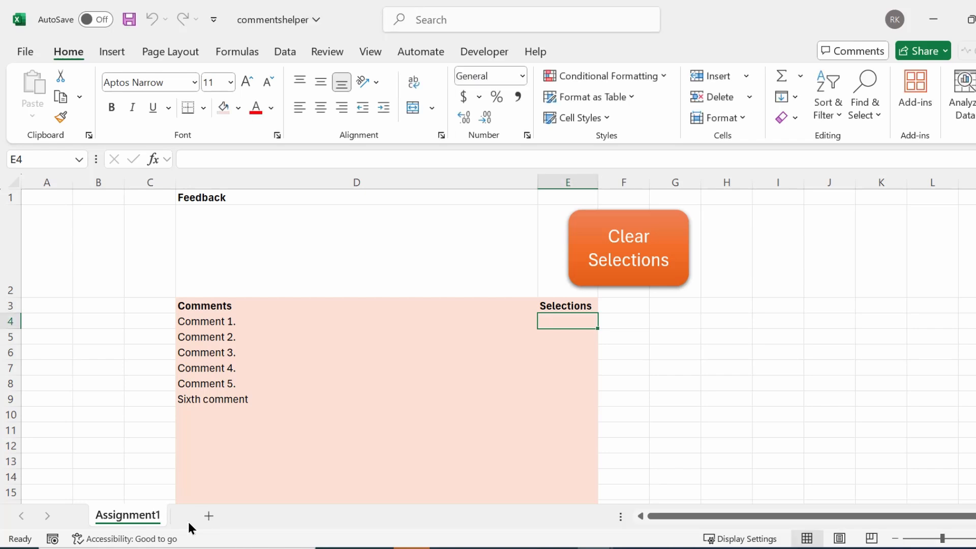
Duplicate Assignment1 with Move or Copy and name the copy Assignment2
right_click(117, 518)
left_click(166, 334)
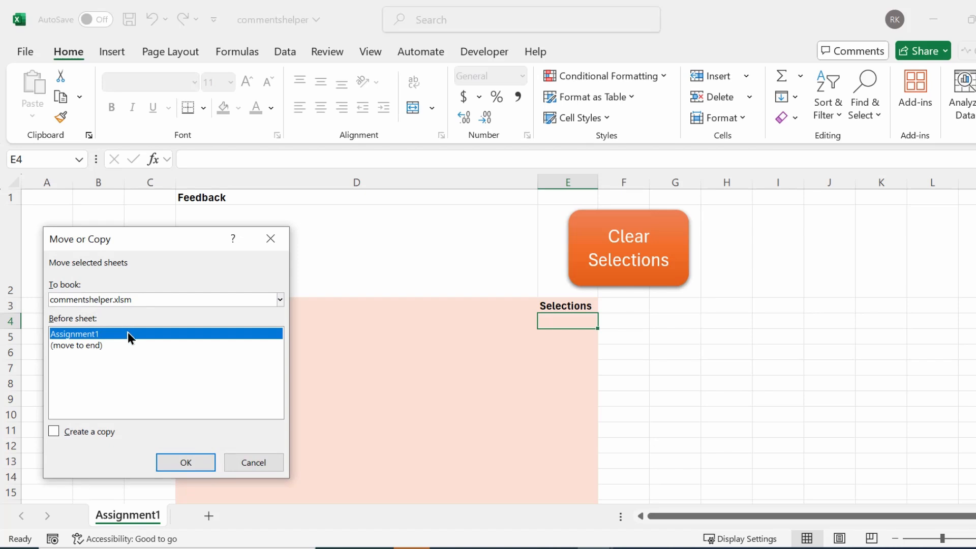
left_click(51, 433)
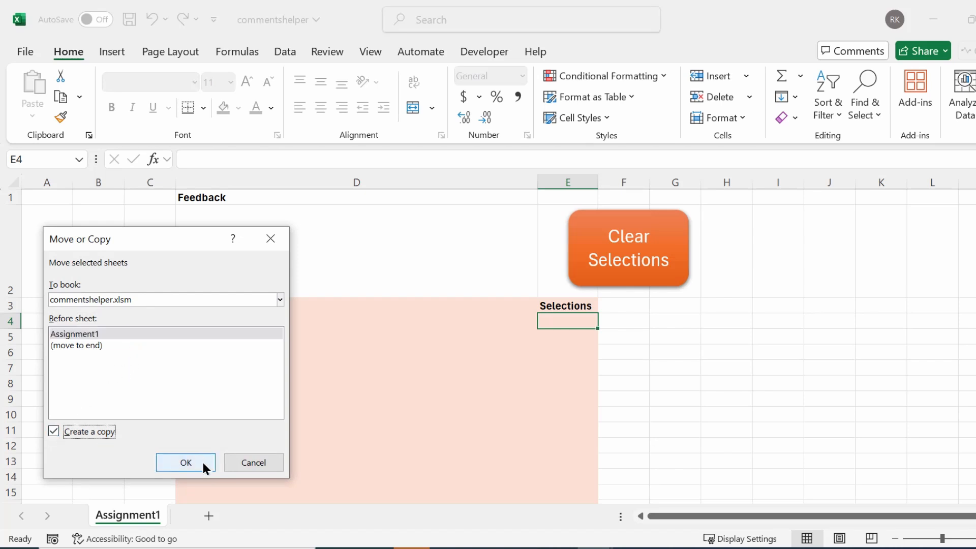
left_click(186, 462)
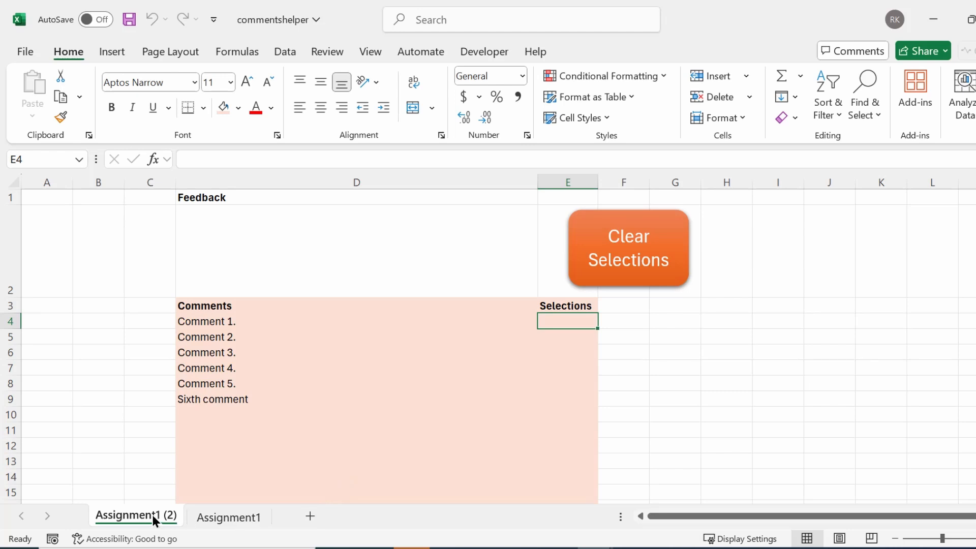
double_click(153, 514)
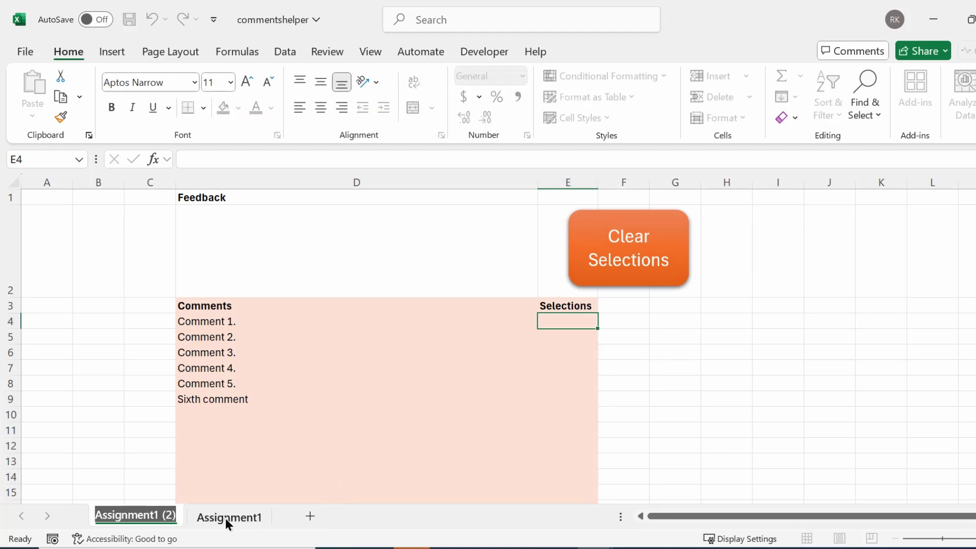
type("As")
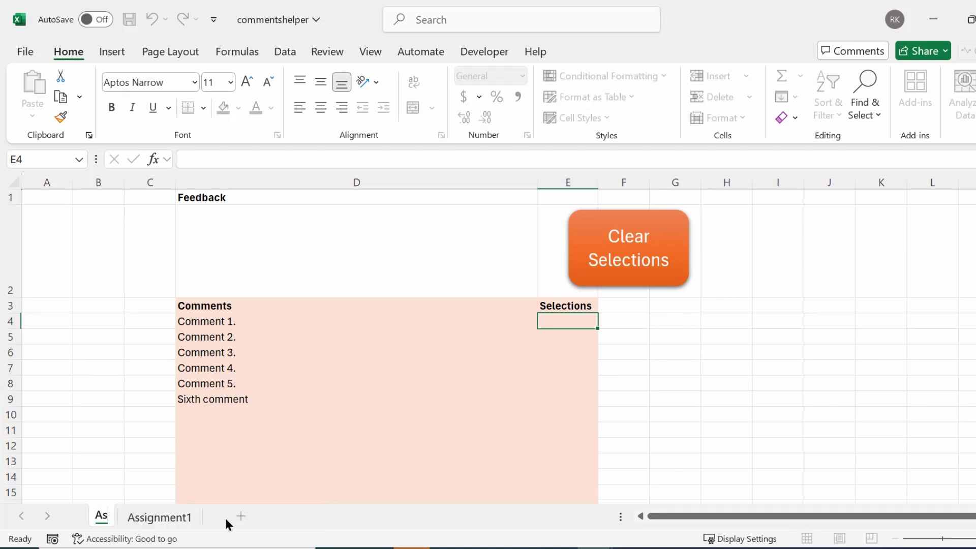
type("signment2")
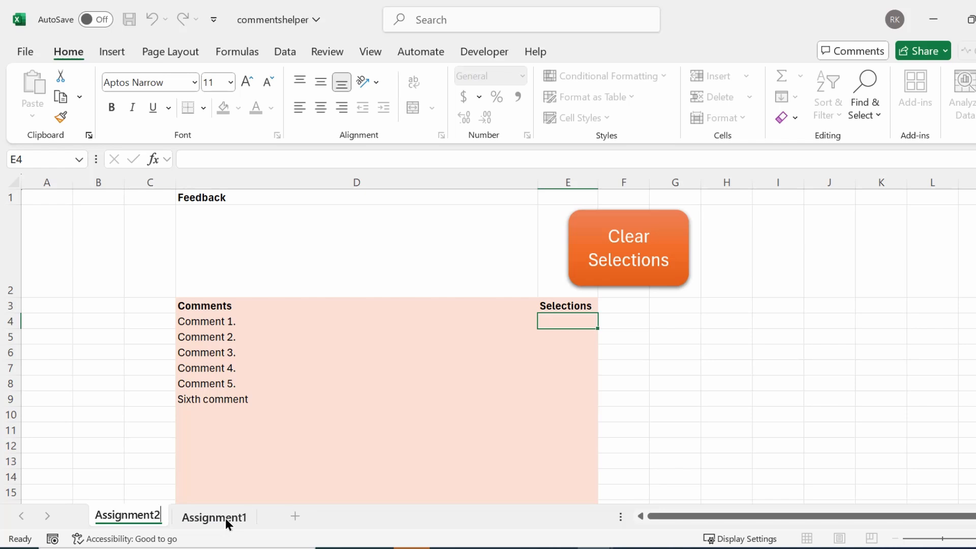
key("Return")
On Assignment2, overwrite the comments in D4:D8 with placeholder test text
left_click(213, 518)
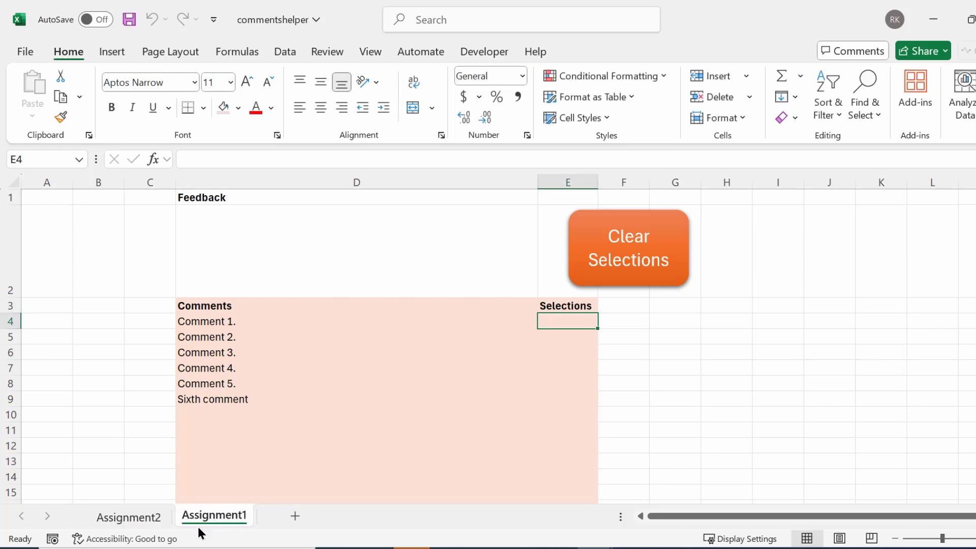
left_click(136, 517)
left_click(222, 324)
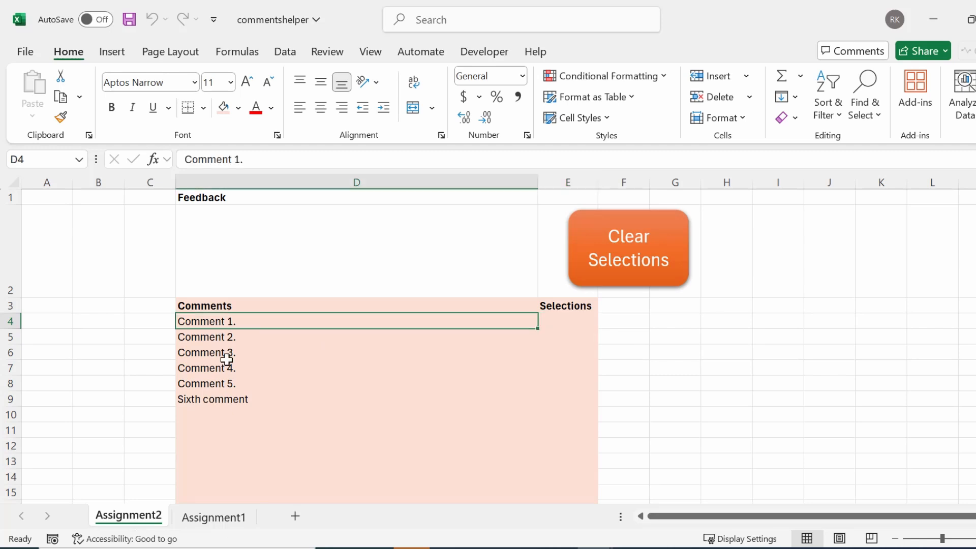
type("sdfasdfasdf")
left_click(226, 339)
type("sg")
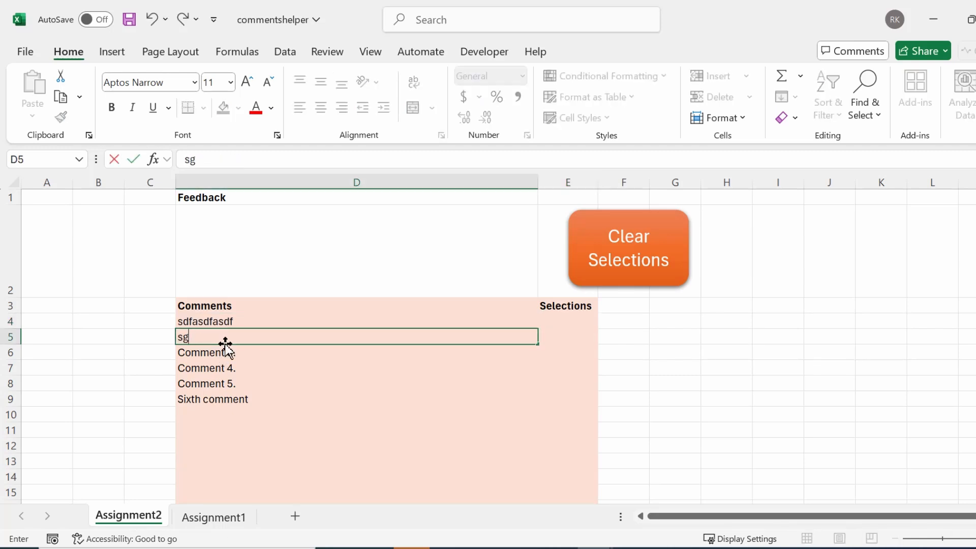
type("sdfgsdfg")
key("Return")
type("asdfa")
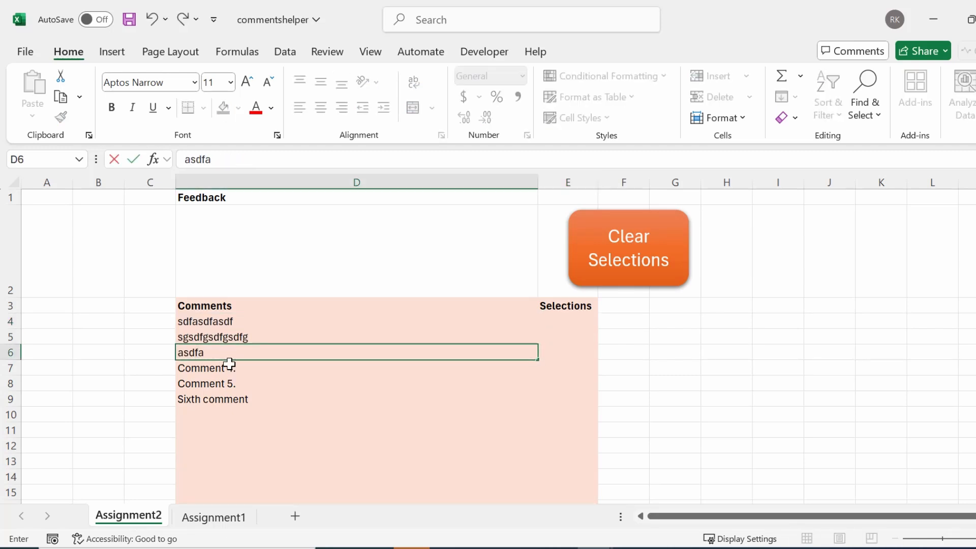
type("sdfasd")
key("Return")
type("zxcvzxcvxczv")
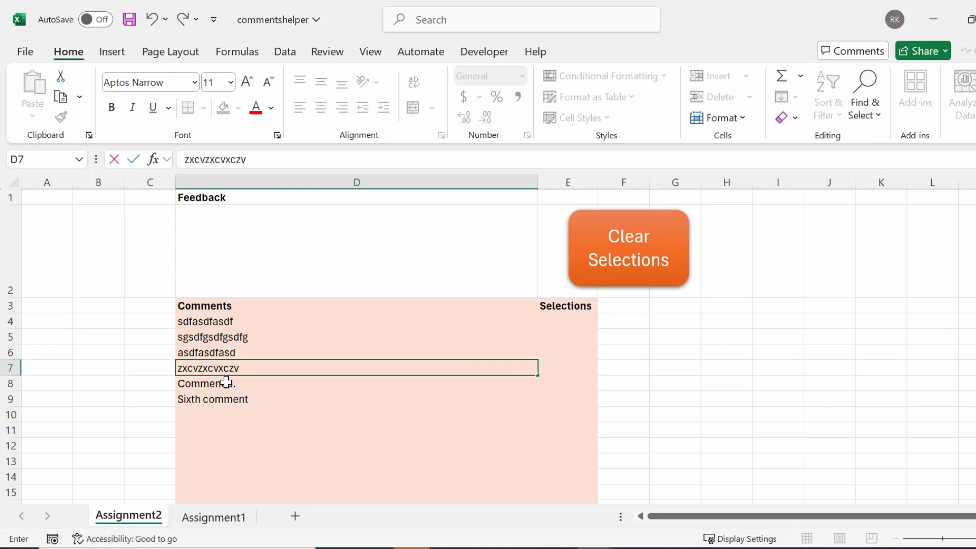
key("Return")
type("asdfasdfasd")
key("Return")
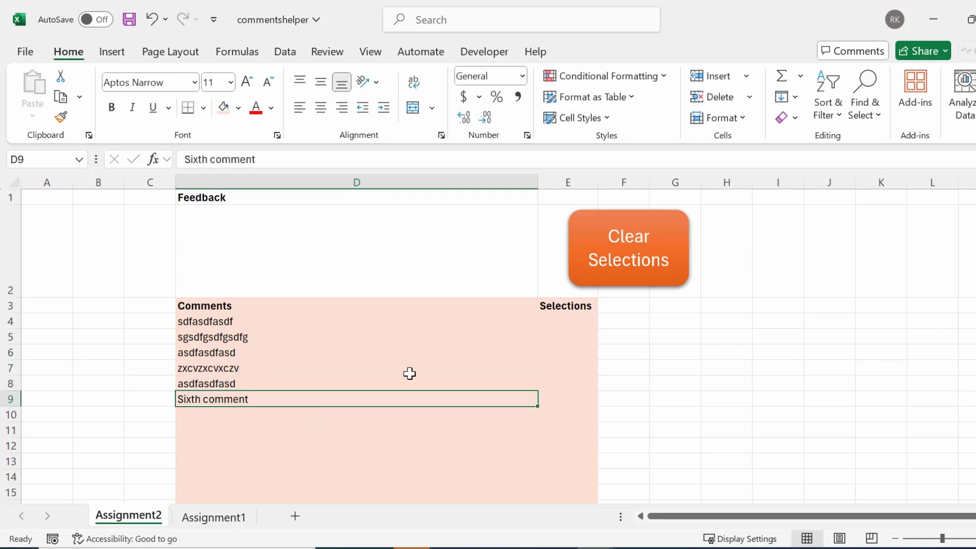
Mark E4, E6 and E8 with x, then clear them with the Clear Selections button
left_click(562, 319)
type("x")
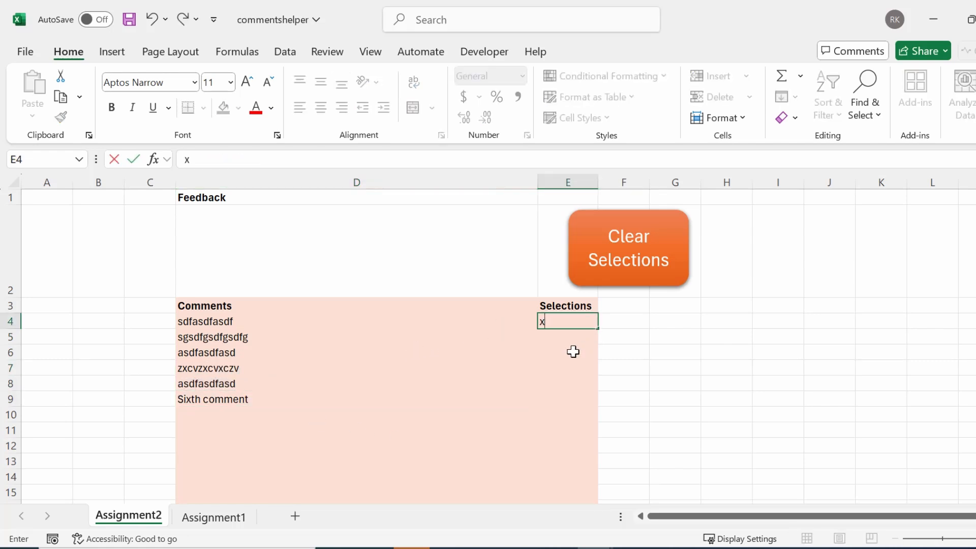
left_click(573, 352)
type("x")
left_click(565, 381)
type("x")
left_click(575, 419)
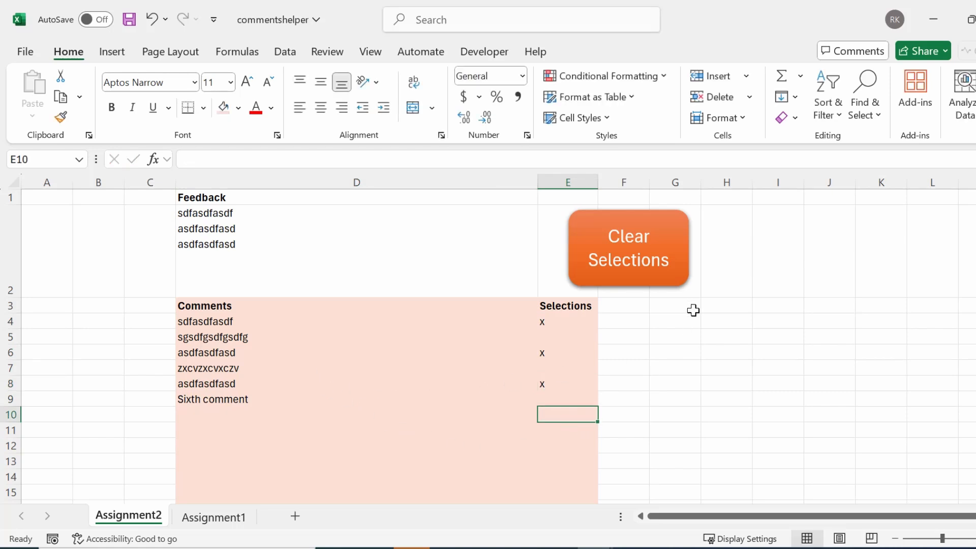
left_click(654, 277)
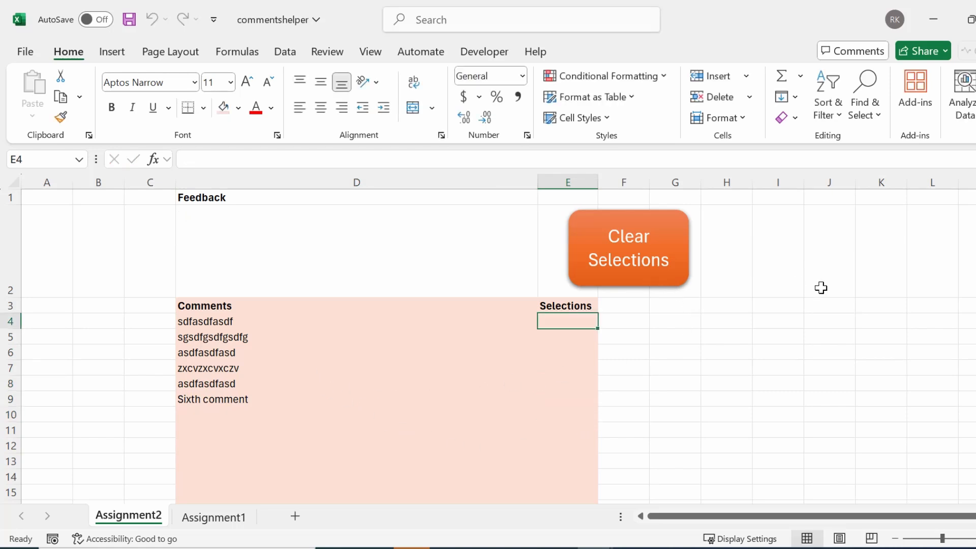